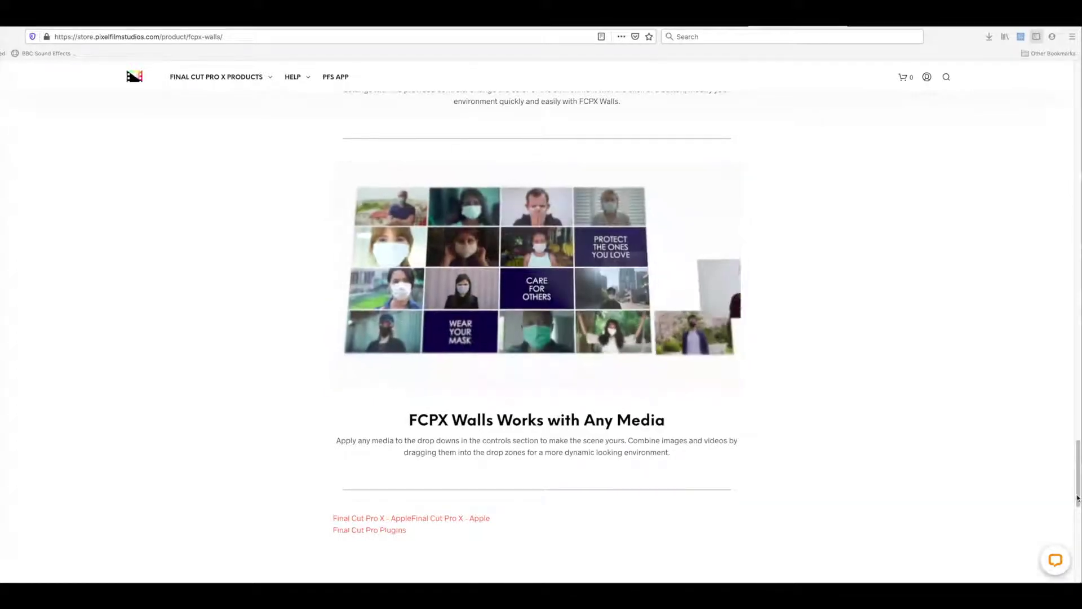
Go through the FCPX Walls page's Installation section to its System Requirements section
drag(1077, 492, 1068, 103)
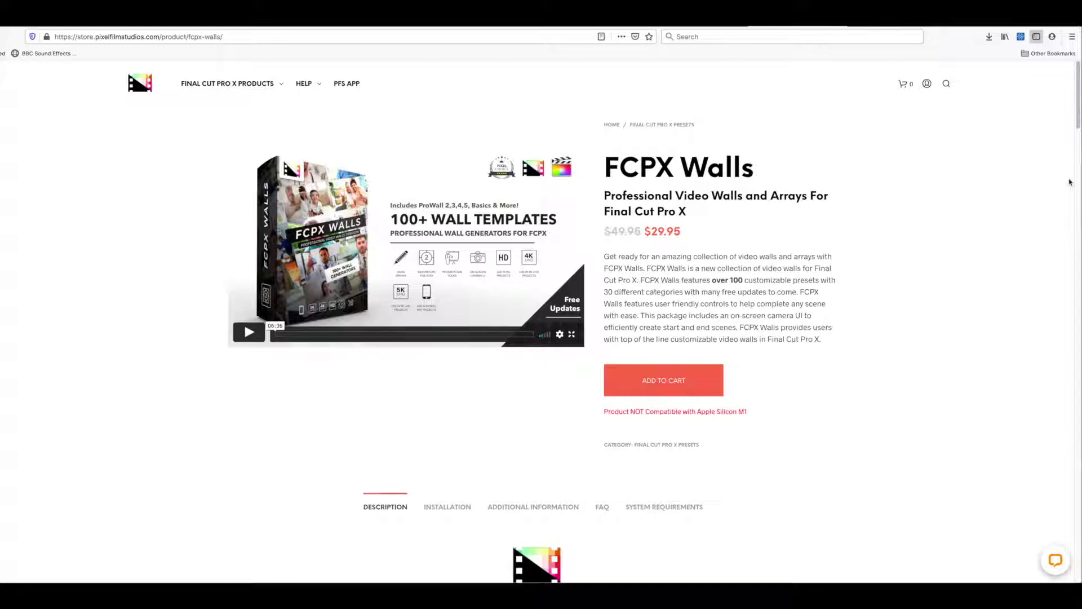
drag(1075, 120, 1078, 122)
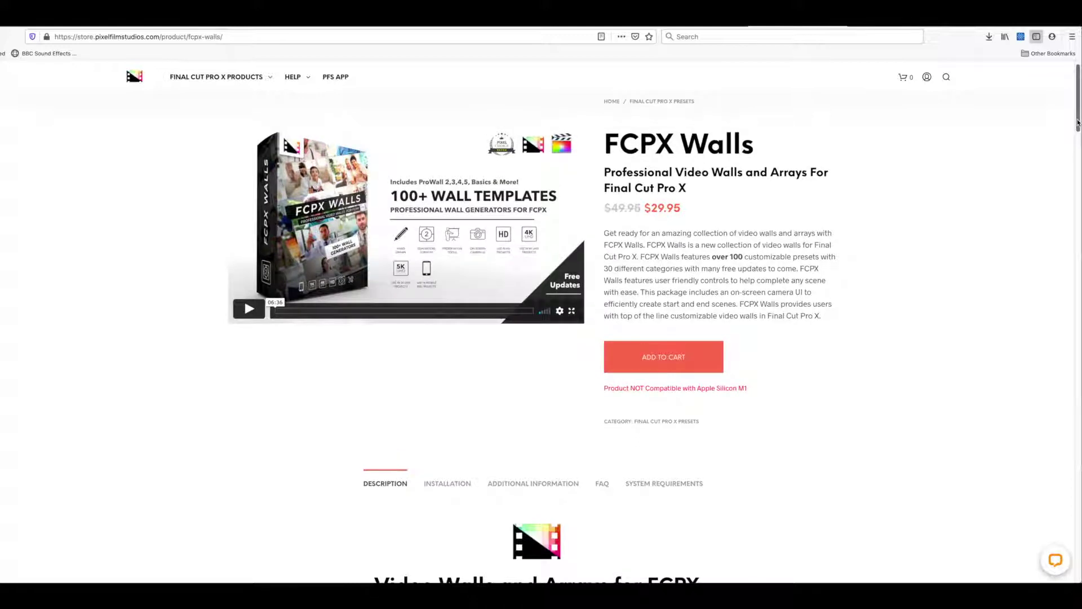
drag(1077, 122, 1078, 120)
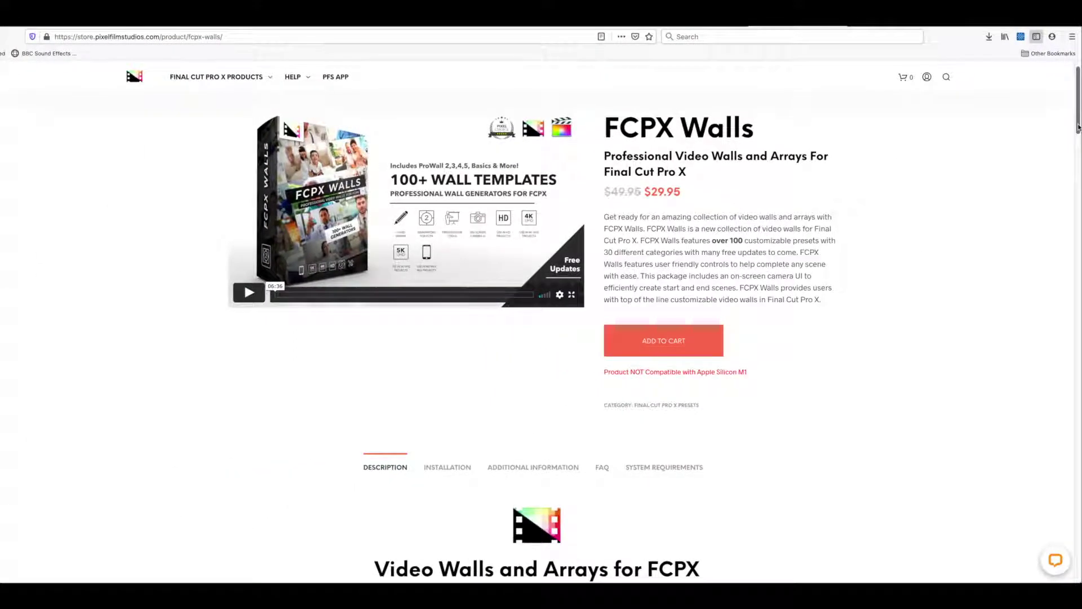
scroll(745, 294, down, 3)
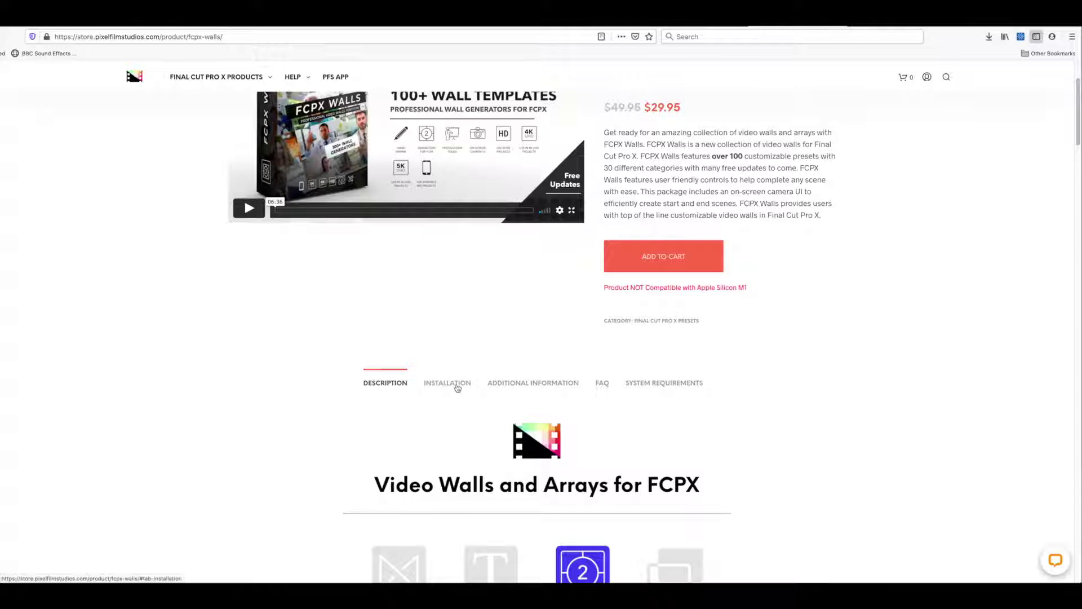
click(462, 387)
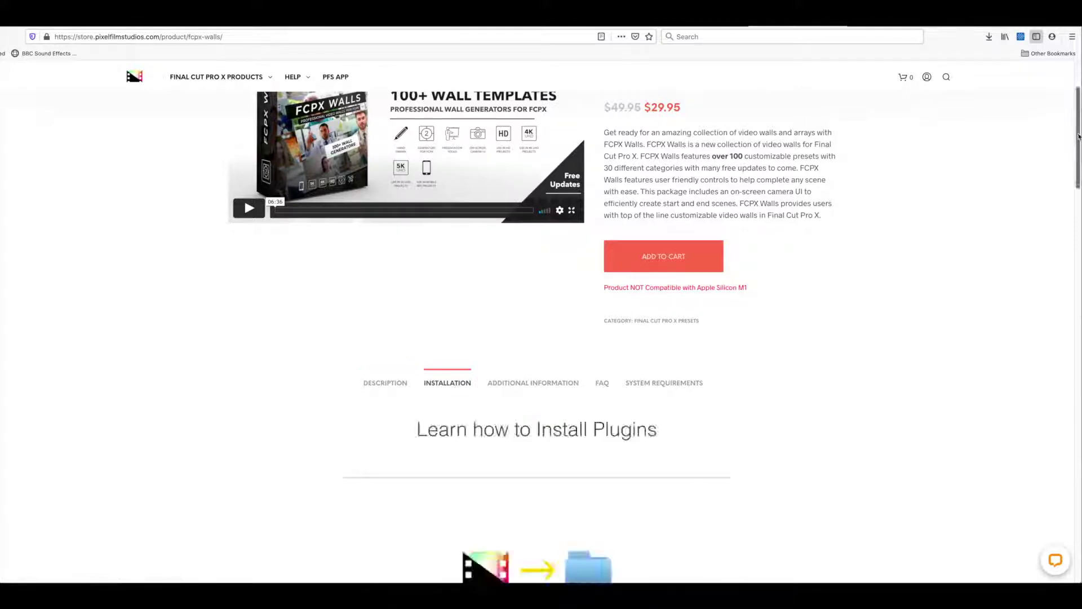
scroll(1068, 141, down, 5)
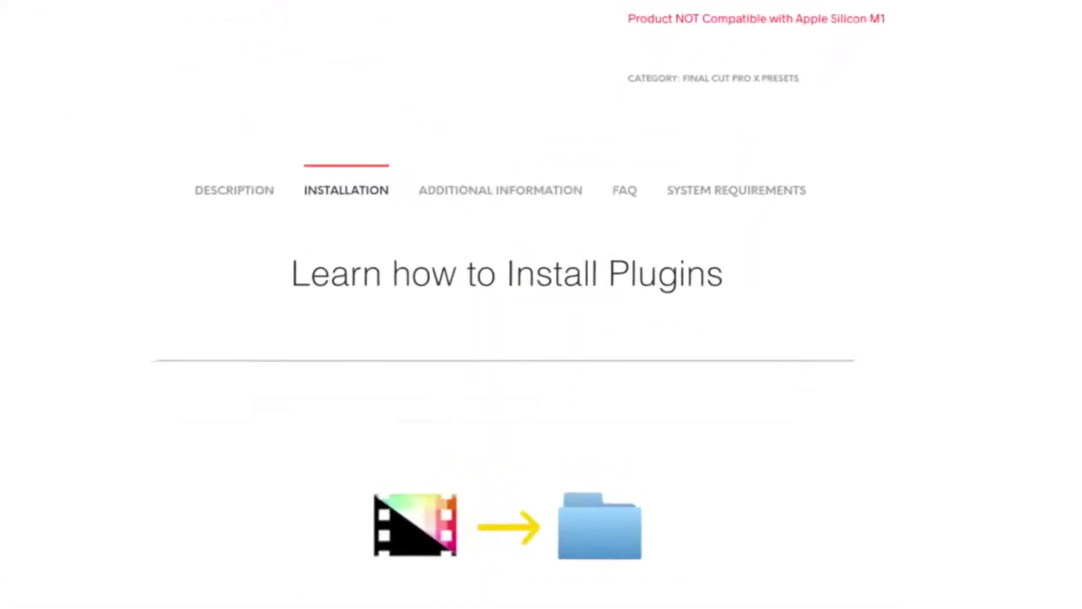
click(739, 199)
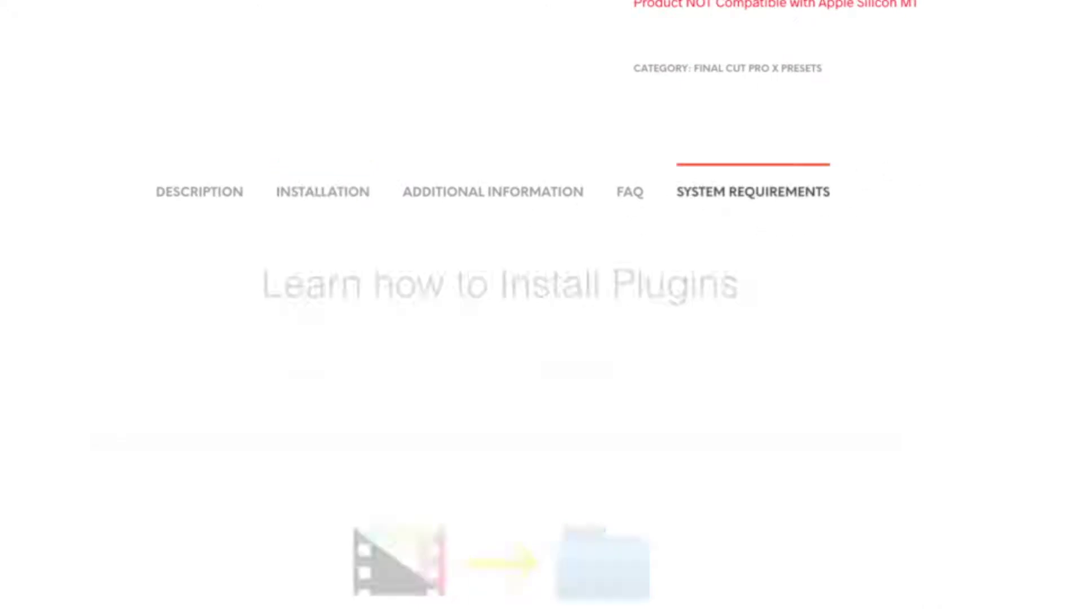
scroll(479, 316, down, 5)
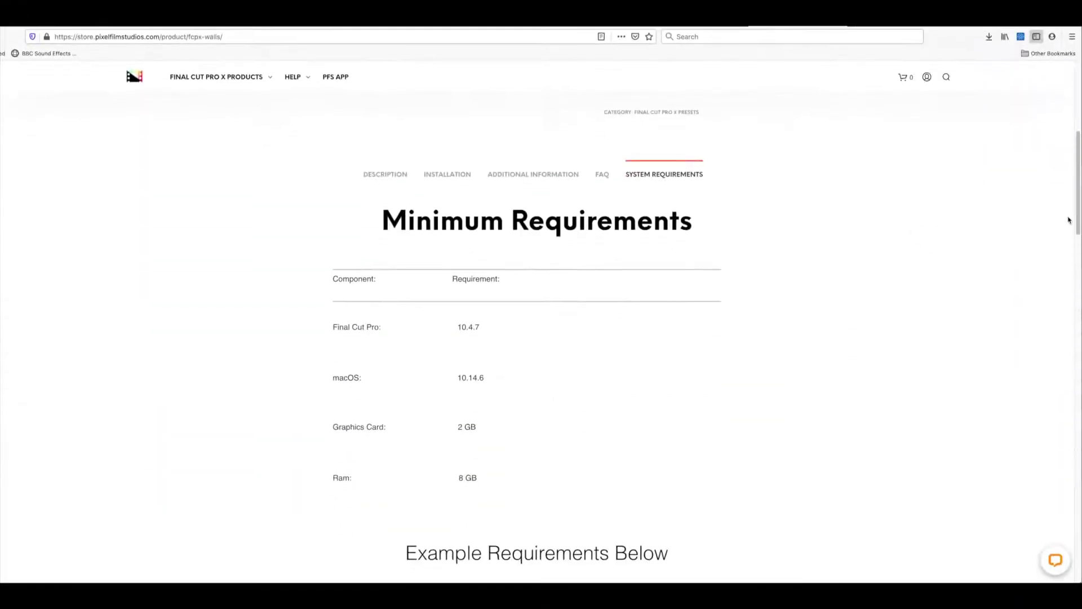
drag(1076, 220, 1079, 147)
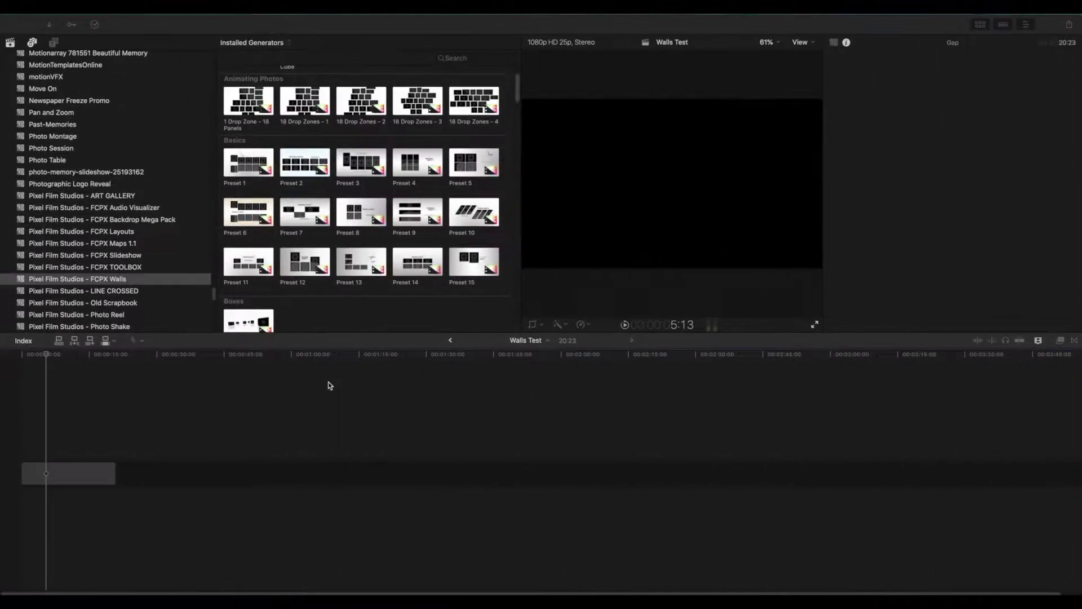
scroll(215, 292, up, 15)
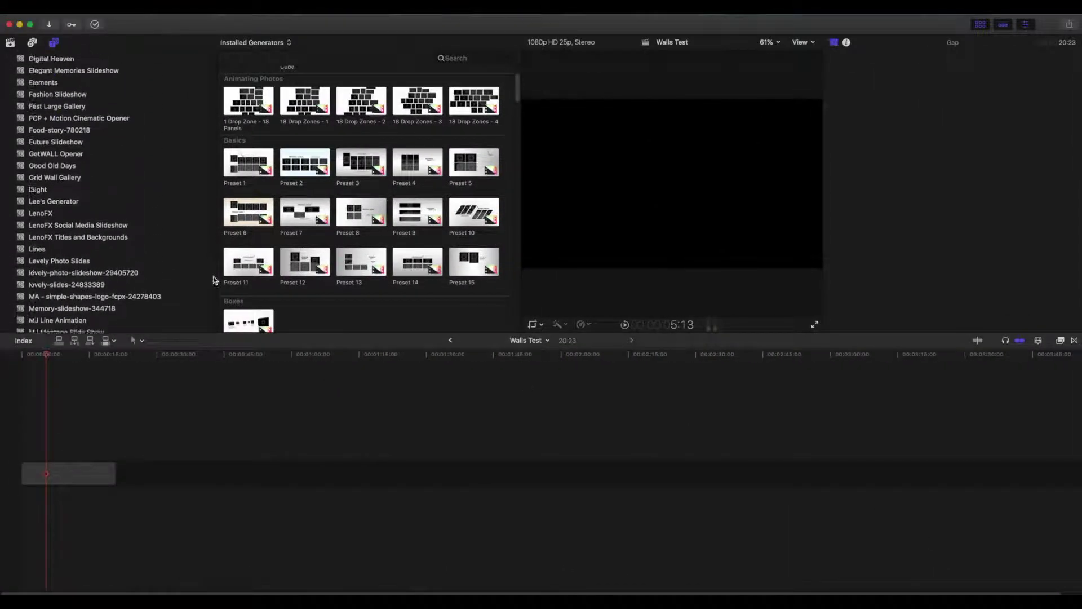
scroll(214, 269, up, 3)
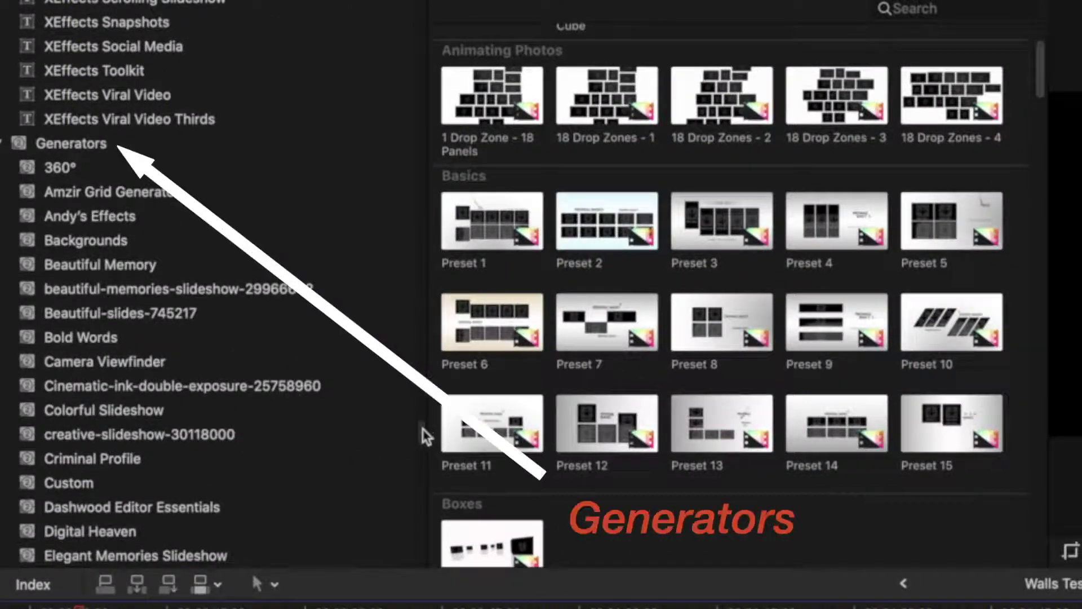
scroll(216, 271, down, 3)
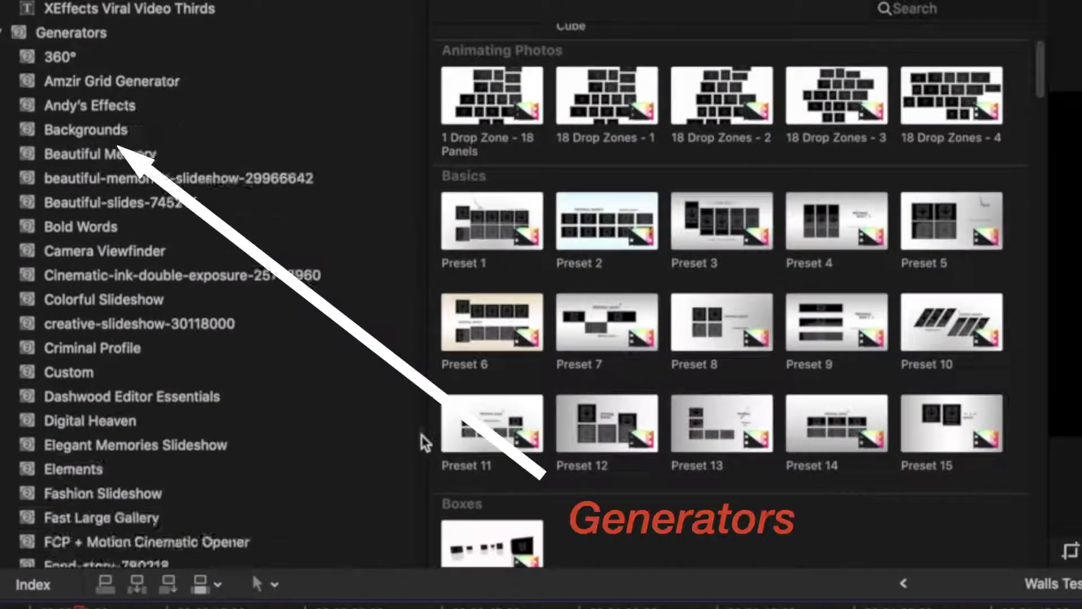
scroll(421, 434, down, 15)
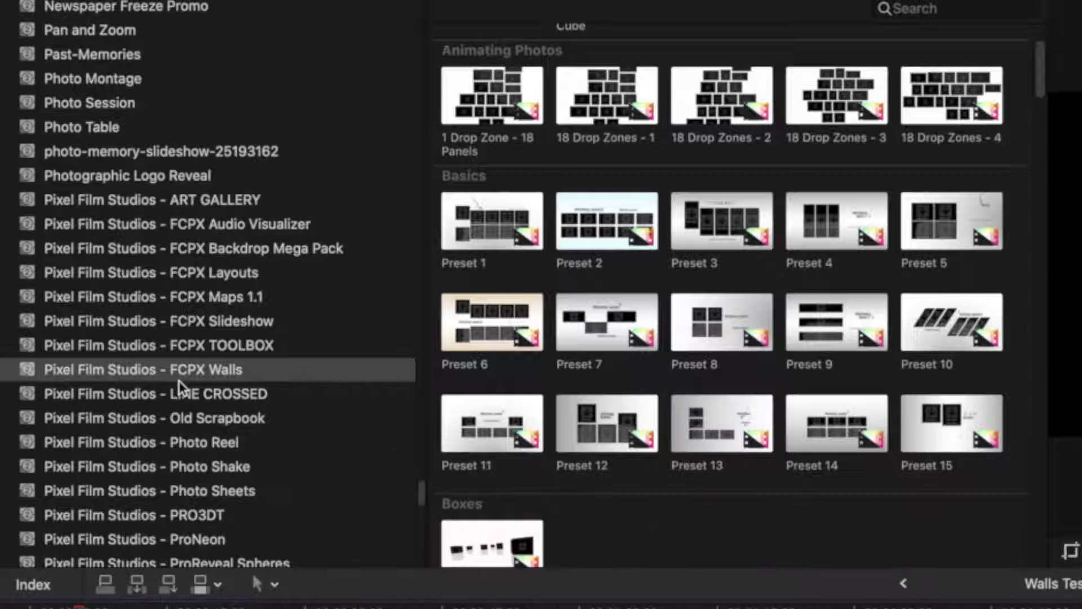
scroll(1040, 63, up, 3)
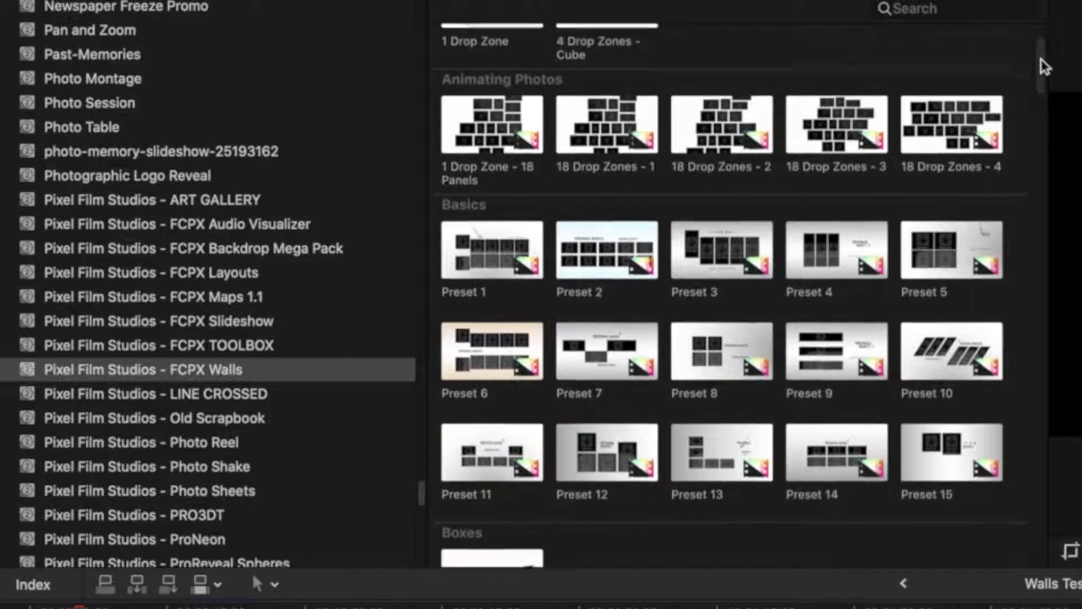
scroll(1046, 52, up, 1)
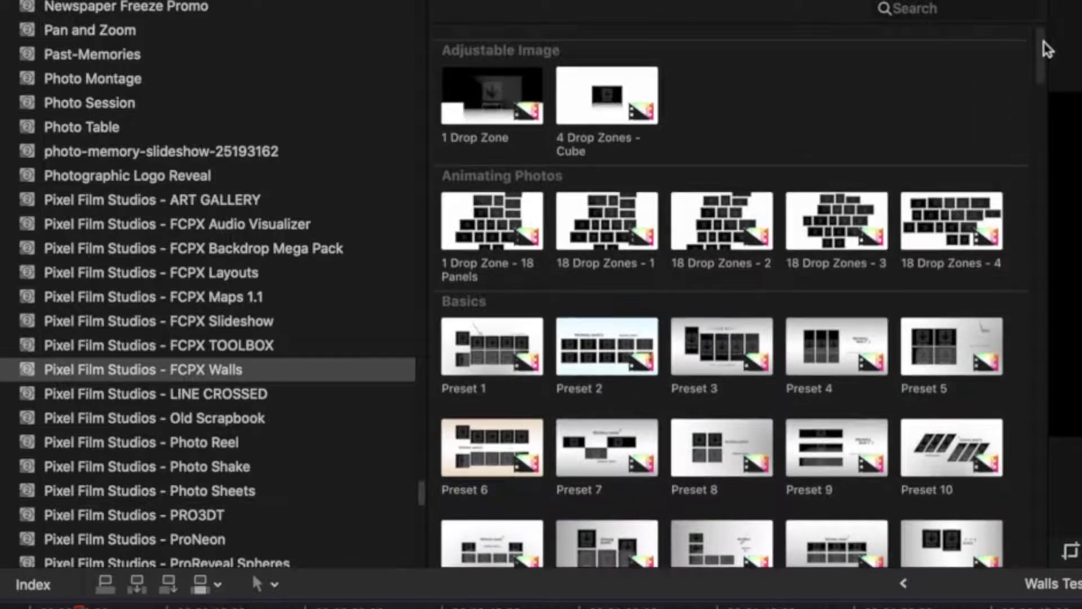
scroll(1046, 52, down, 5)
Drag the 9 DZ generator from the FCPX Walls presets into the Walls Test timeline
drag(1041, 67, 1034, 205)
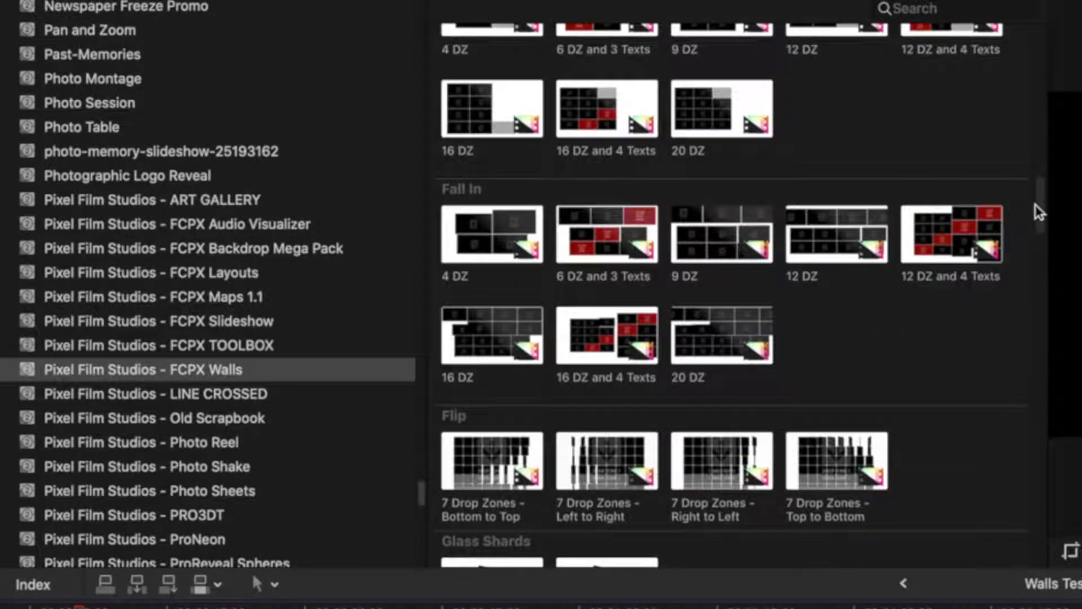
drag(1038, 213, 1037, 188)
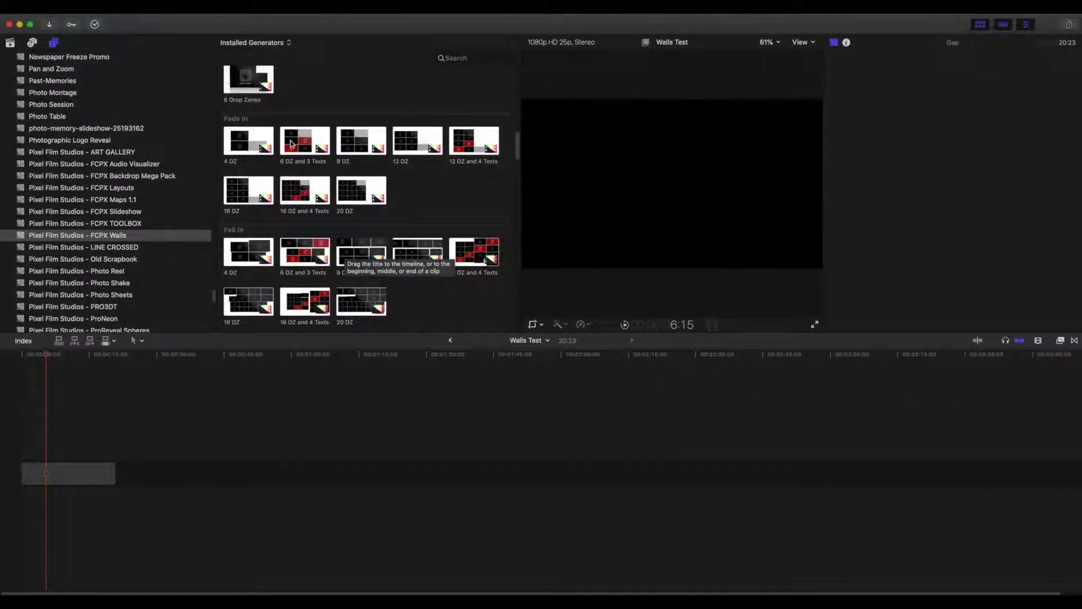
drag(351, 144, 169, 473)
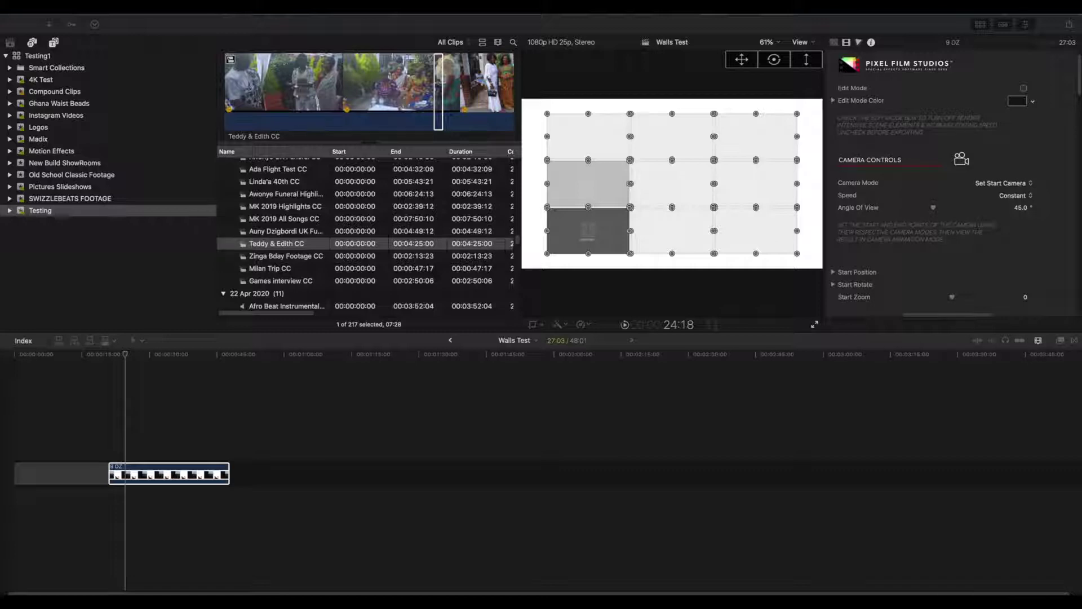
Check Edit Mode in the 9 DZ generator's Inspector for a lighter wireframe preview
scroll(1078, 107, down, 1)
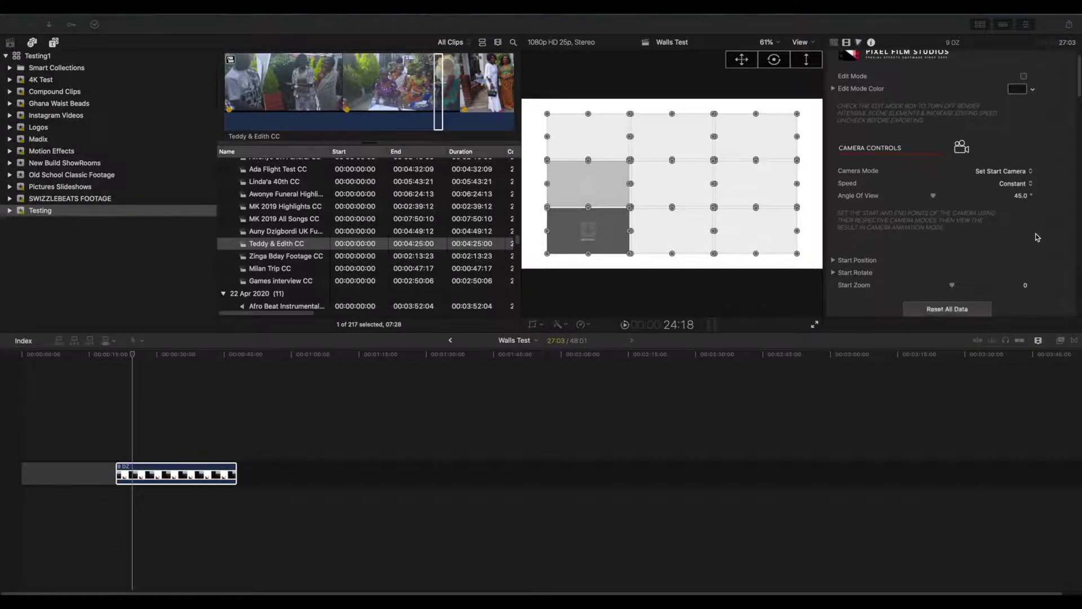
scroll(1078, 133, up, 2)
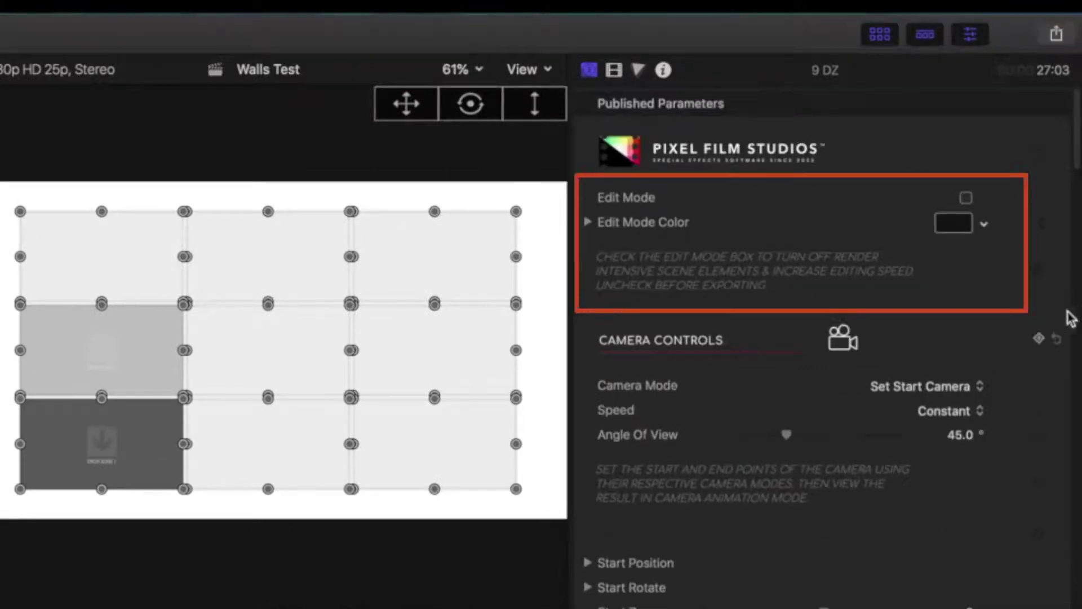
scroll(1042, 325, down, 1)
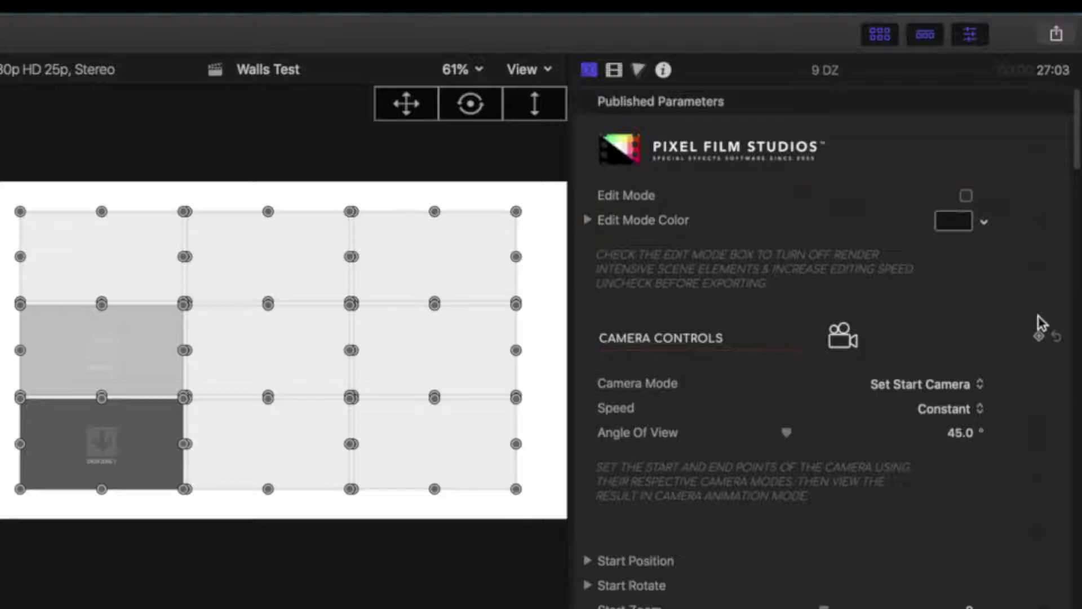
scroll(1020, 304, down, 1)
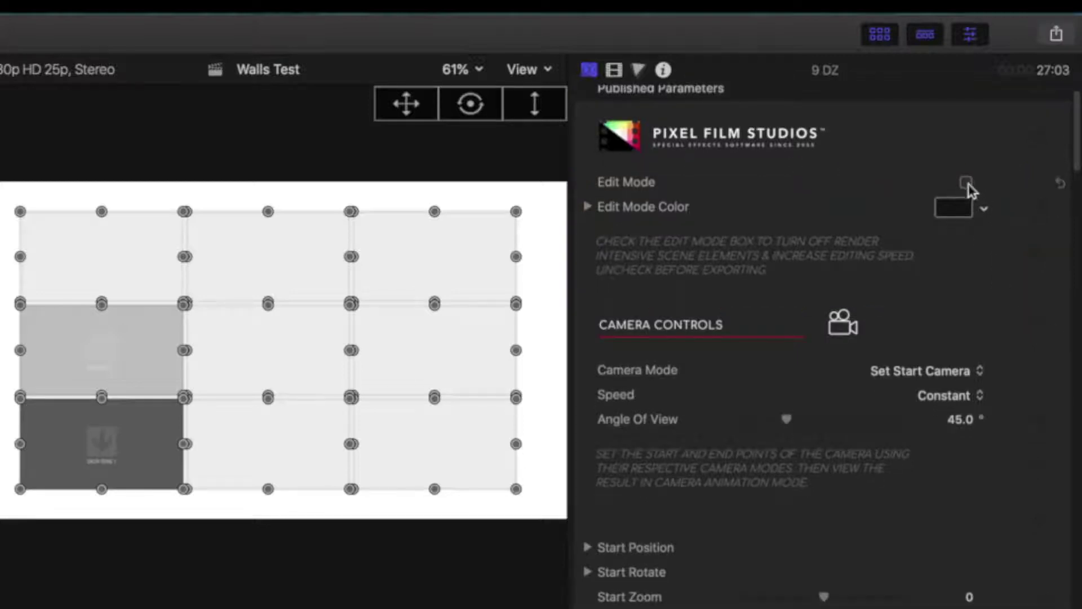
click(967, 182)
scroll(1065, 187, up, 1)
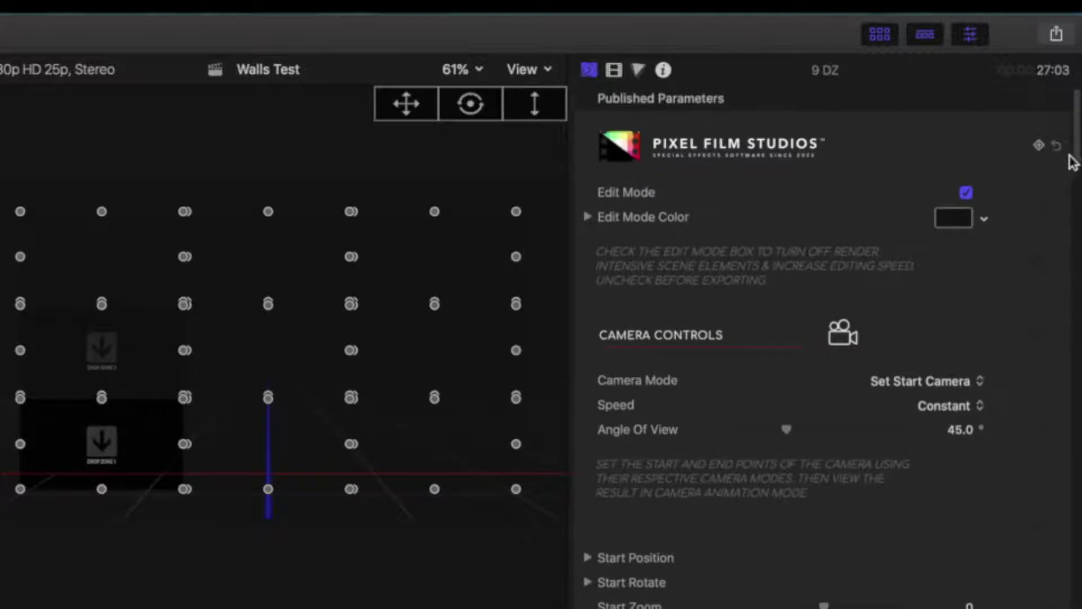
scroll(1076, 152, down, 15)
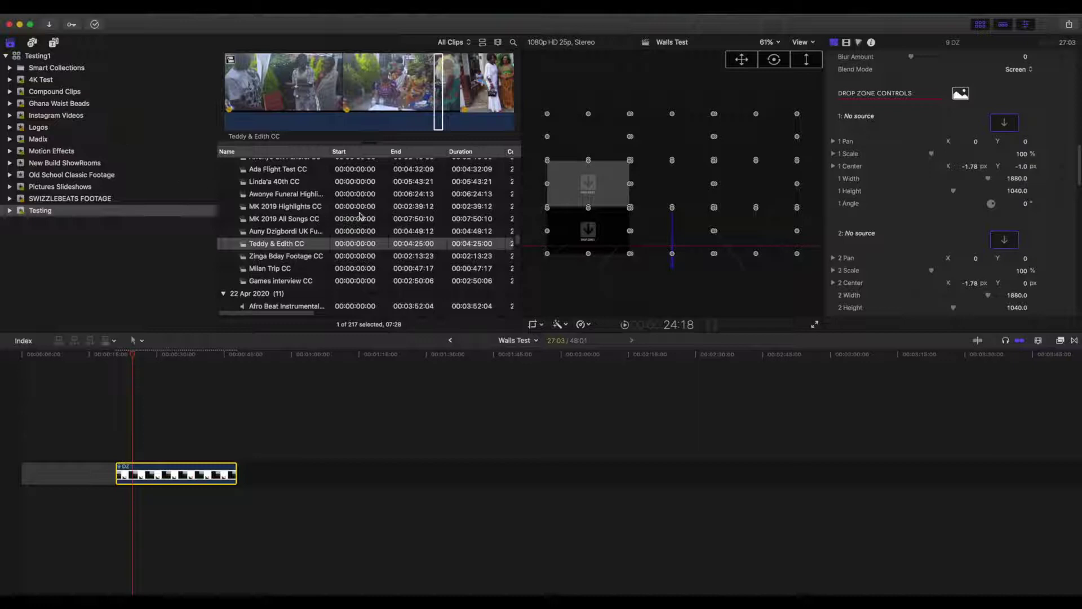
Fill drop zones 1–4, including MK 2019 All Songs CC, Linda'a 40th CC and Ada Flight Test CC
click(1004, 123)
click(1005, 233)
click(286, 230)
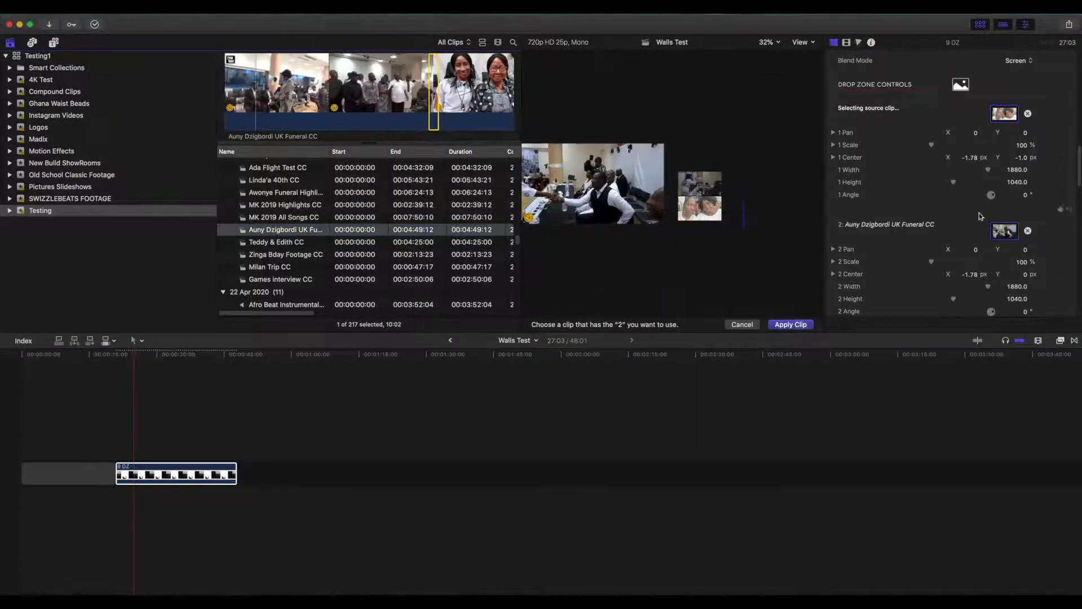
key(Up)
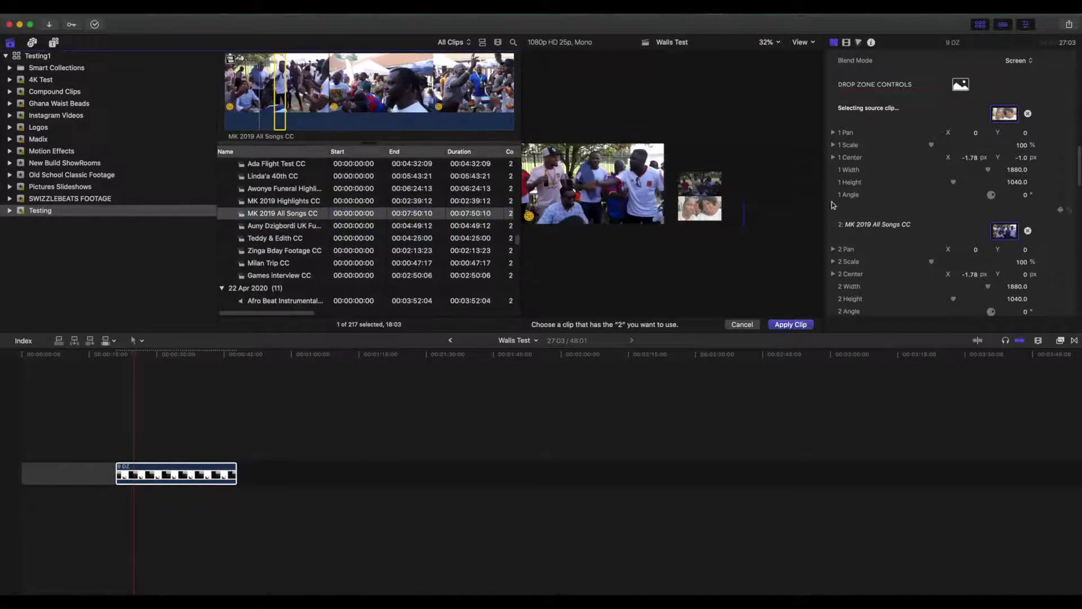
scroll(1078, 169, down, 5)
click(1004, 91)
key(Up)
key(Up)
key(Up)
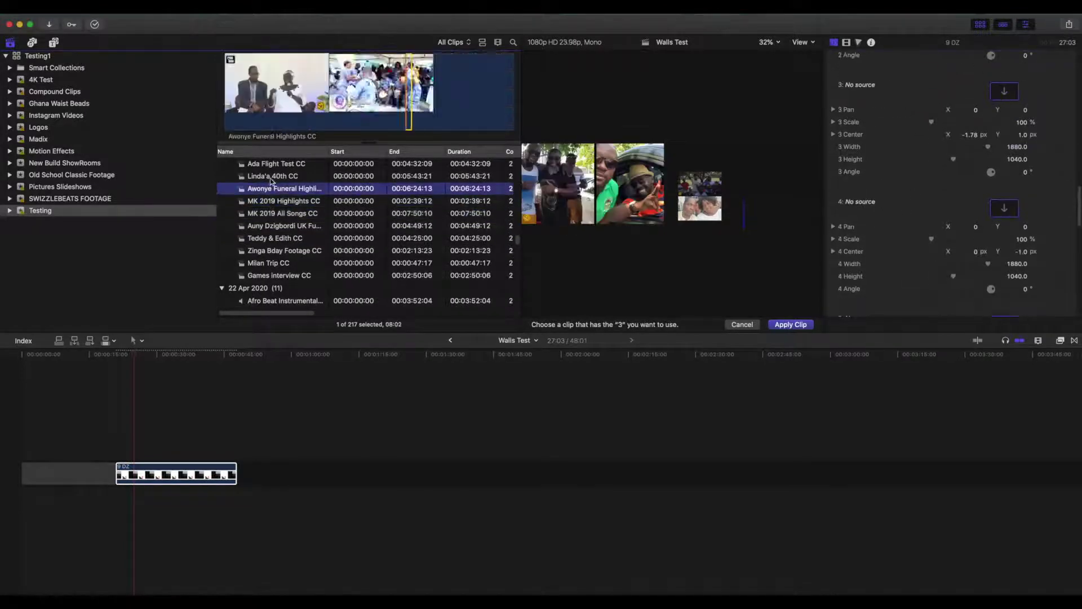
click(259, 128)
click(1003, 208)
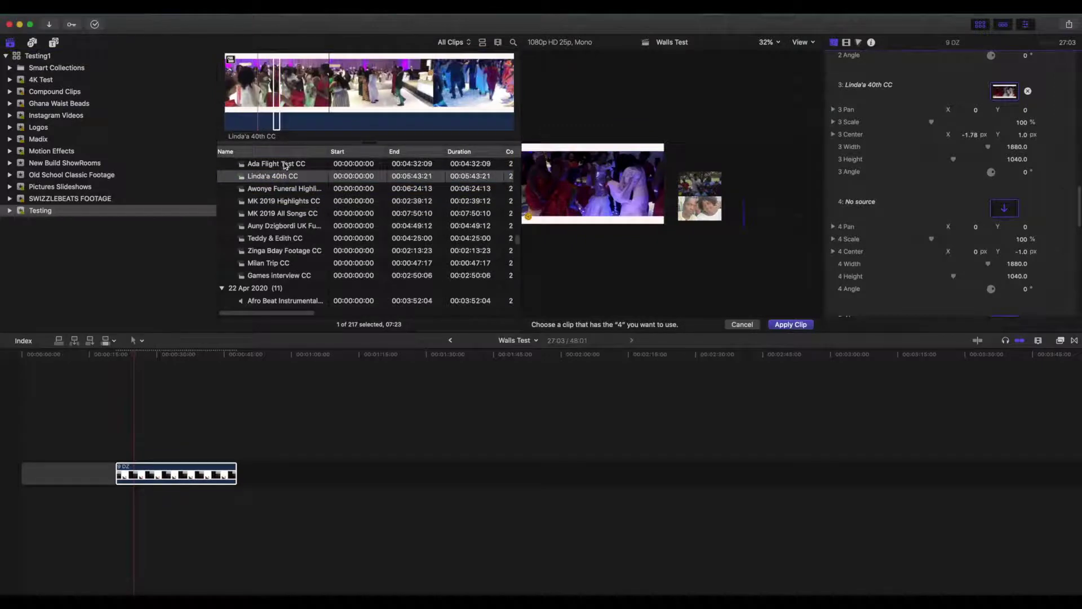
click(284, 164)
Fill drop zones 5–7 with Awonye Funeral Highlights CC, Ghana 2017 CC and Teddy's Enagement CC
scroll(1031, 189, down, 4)
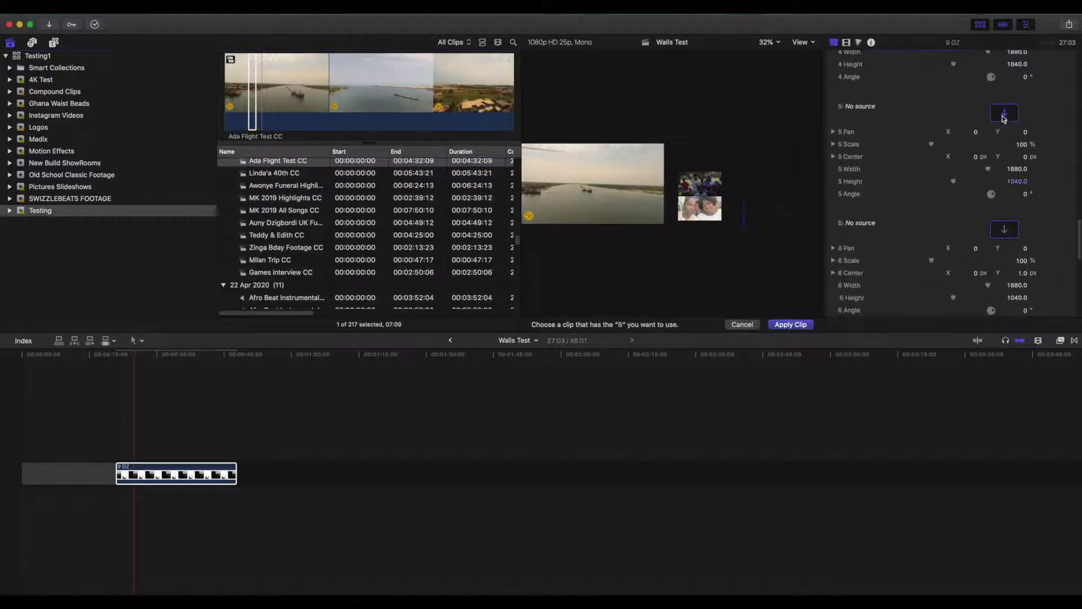
click(297, 189)
click(282, 121)
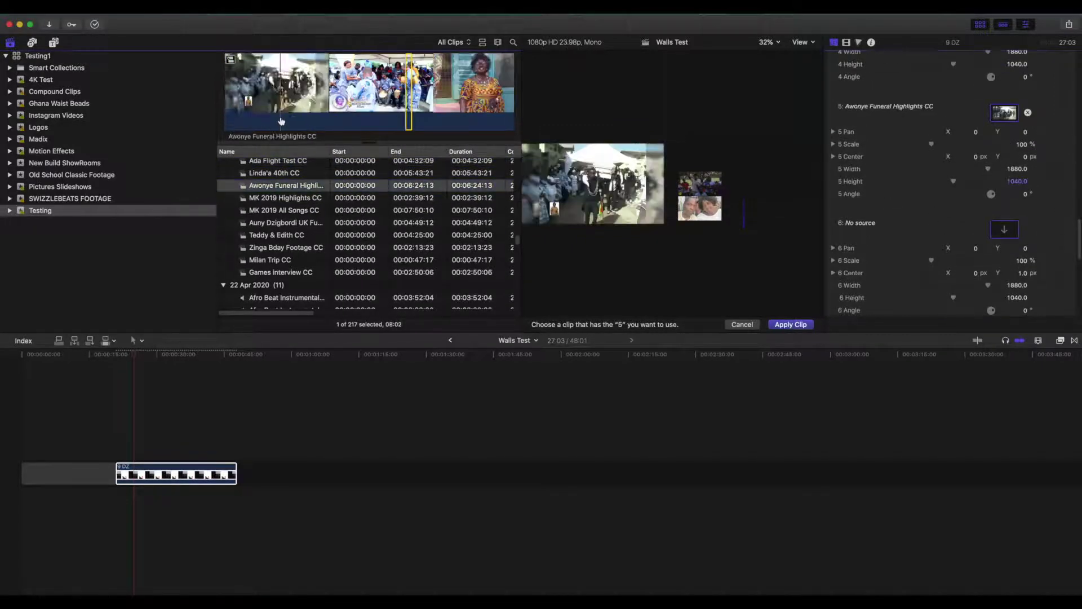
scroll(517, 245, up, 4)
click(277, 206)
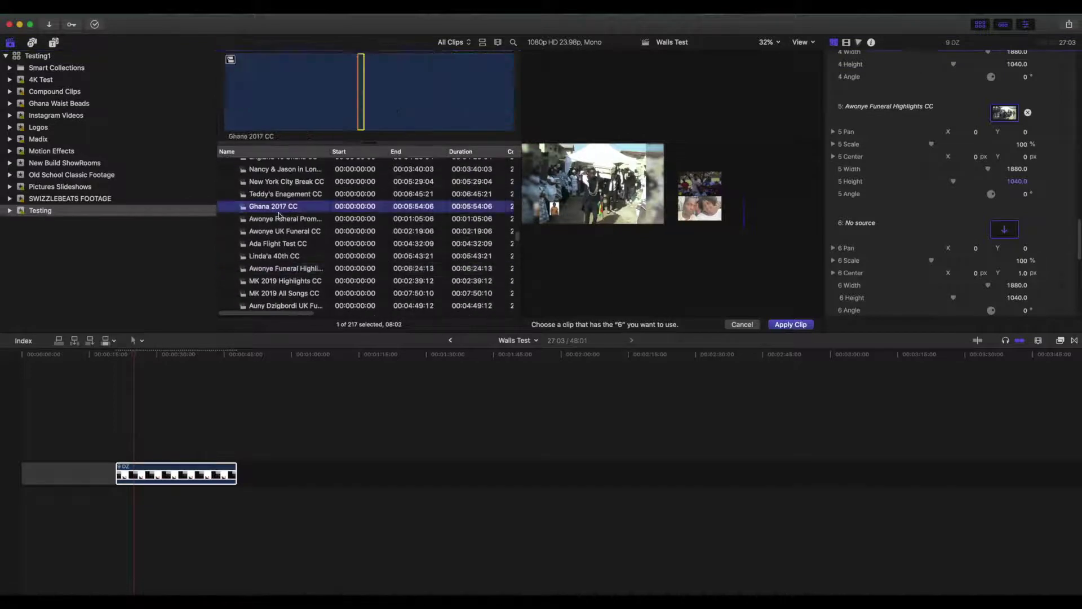
click(299, 124)
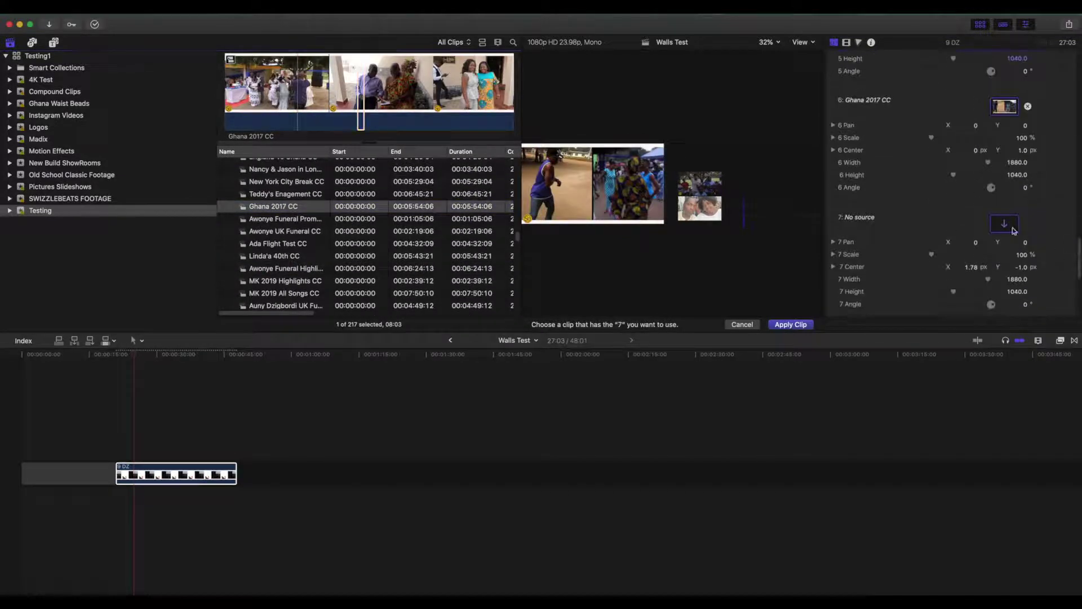
key(Up)
click(276, 122)
Put New York City Break CC in drop zone 8 and Nancy & Jason in London CC in zone 9
scroll(1051, 233, down, 3)
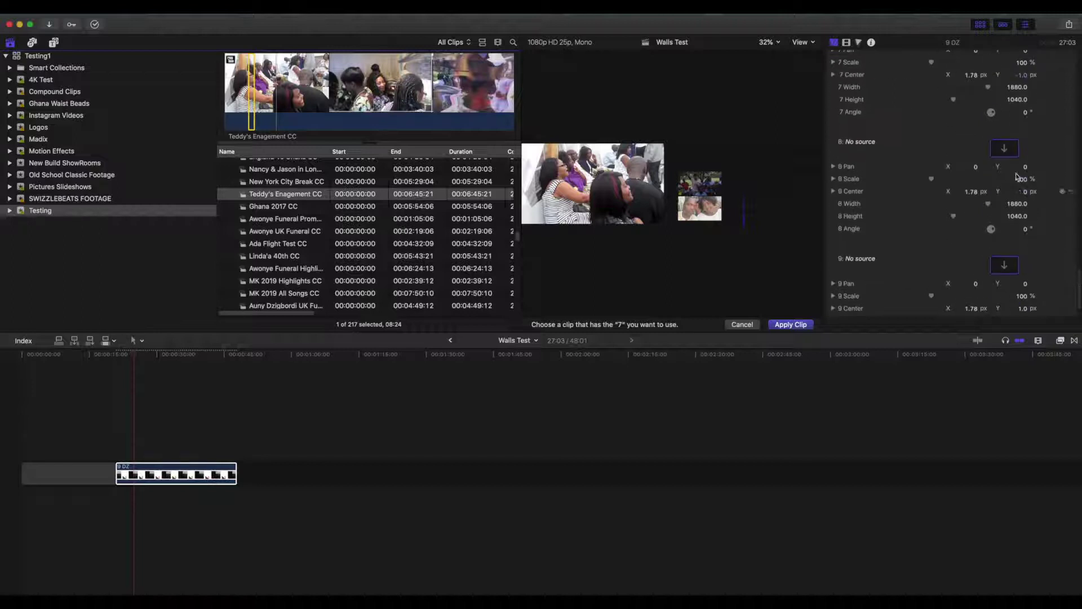
key(Up)
click(347, 122)
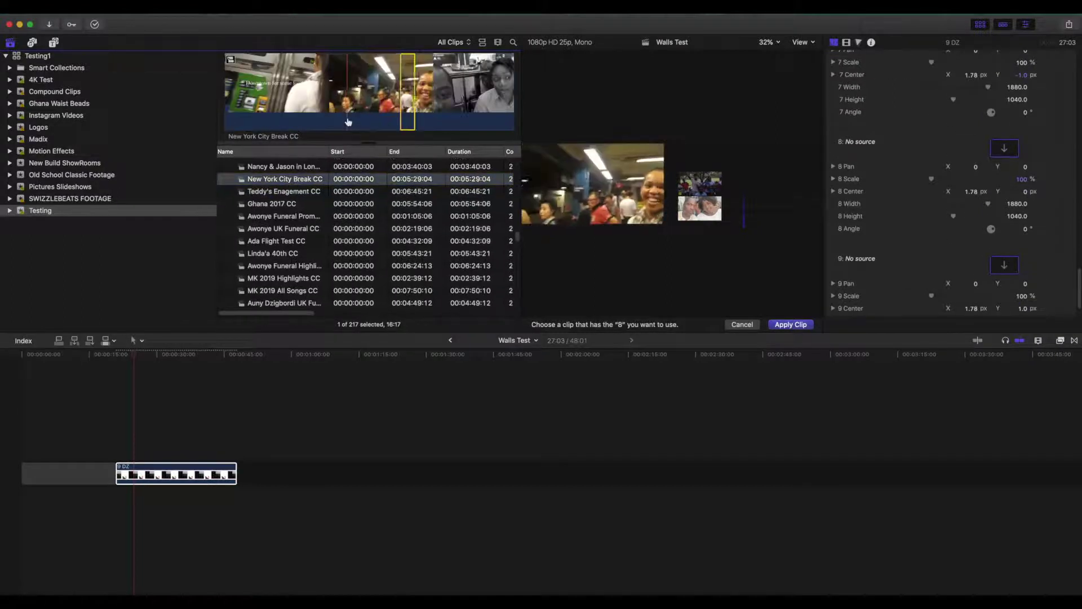
key(Up)
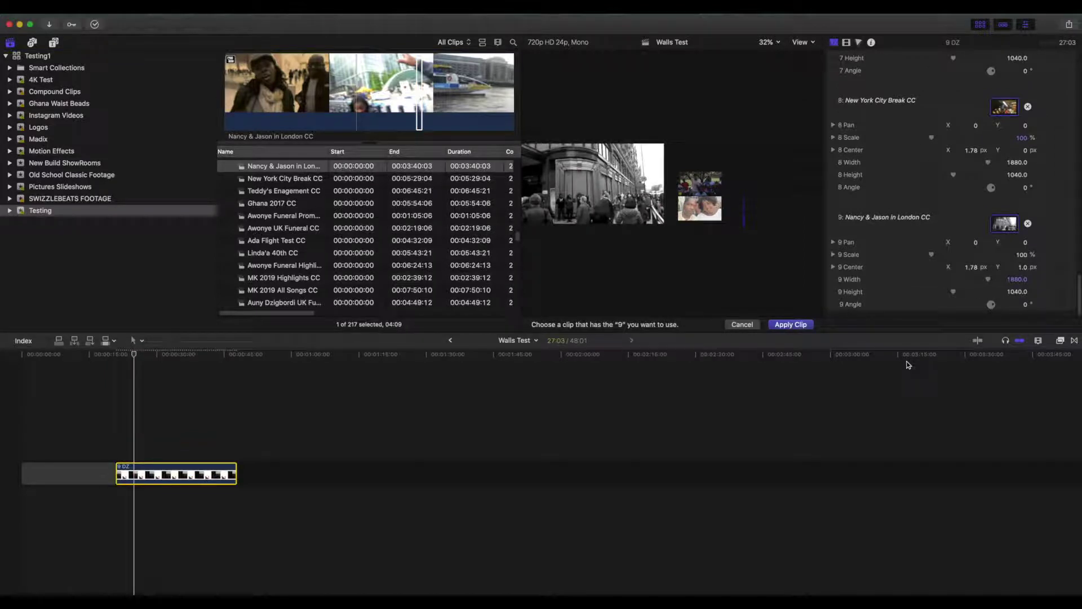
click(790, 325)
scroll(1079, 292, down, 10)
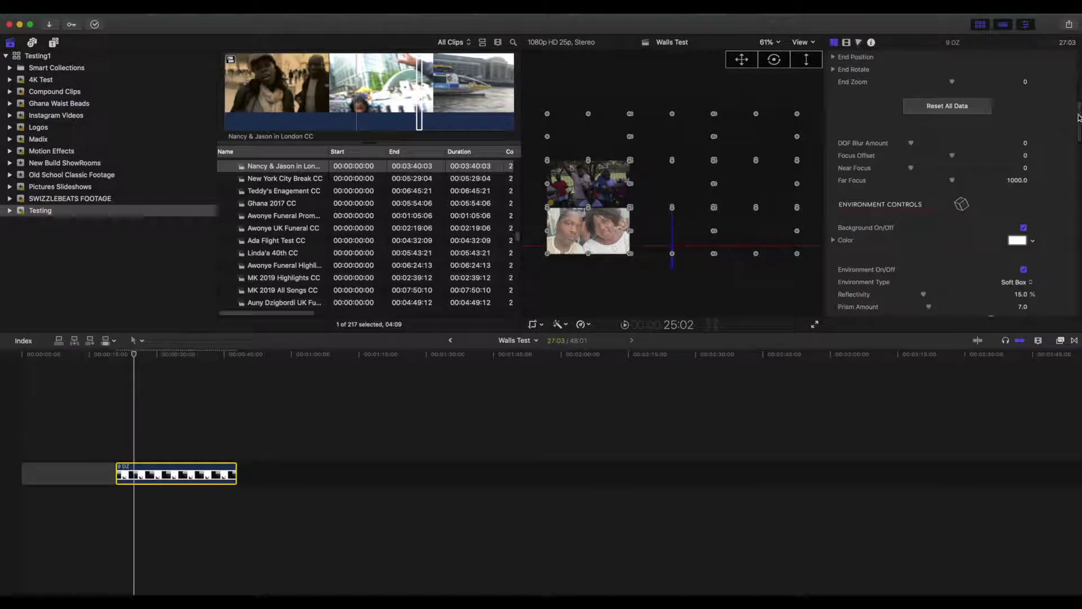
Enlarge drop zone 3's clip and scale drop zone 6 (Ghana 2017 CC) up to 112%
key(super+z)
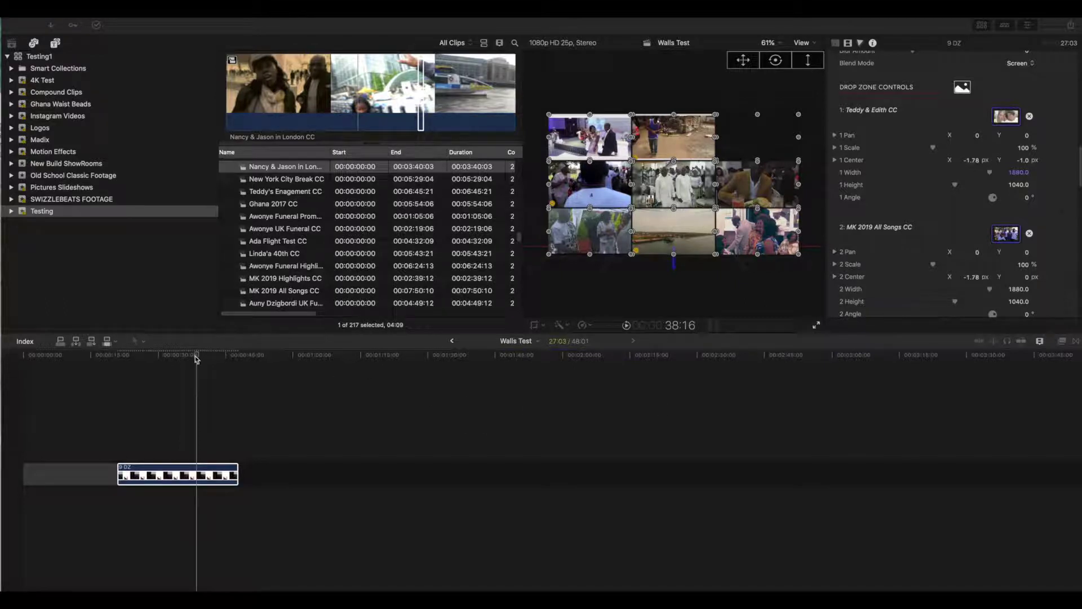
click(212, 361)
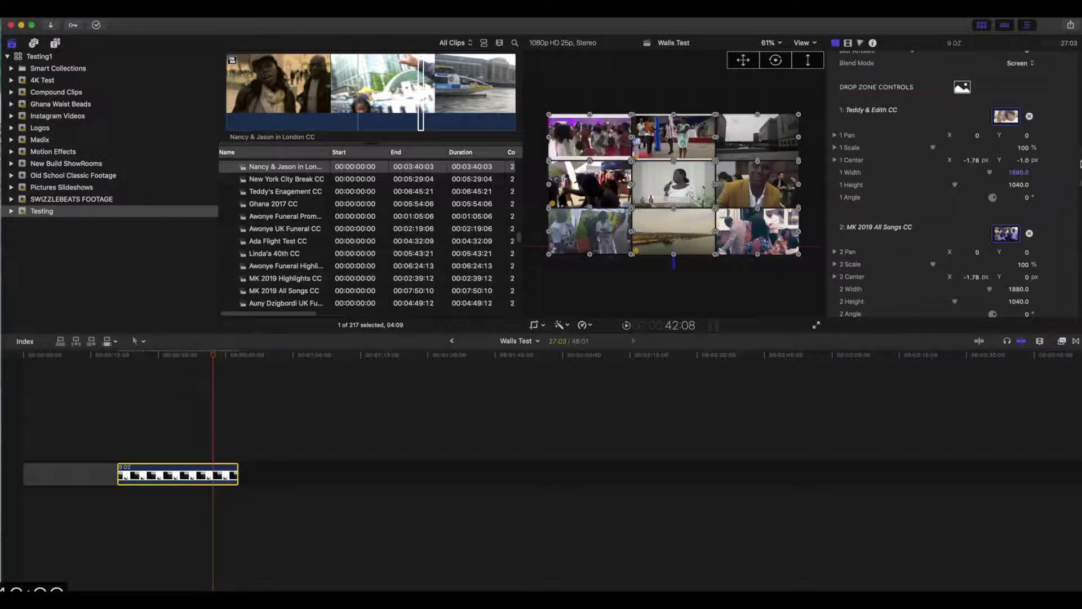
scroll(1080, 164, down, 3)
drag(936, 291, 938, 290)
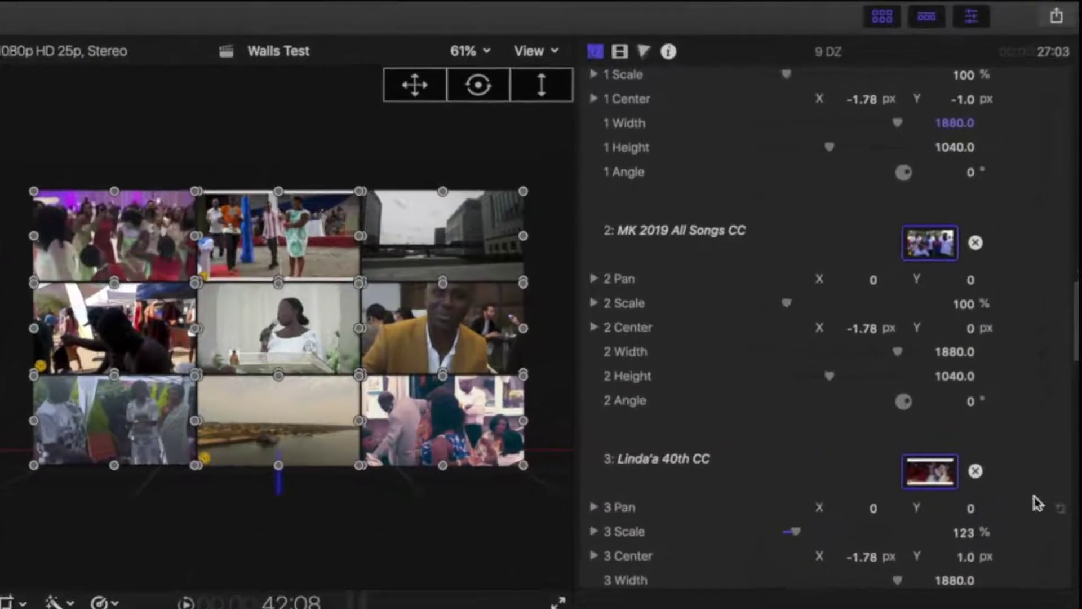
drag(1077, 333, 1073, 460)
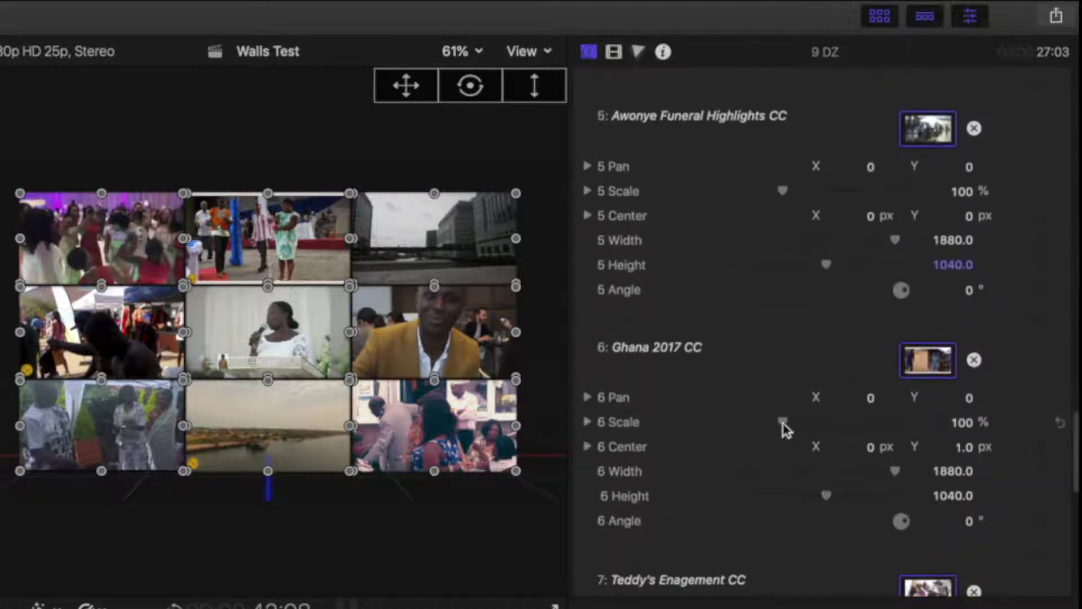
drag(783, 424, 788, 424)
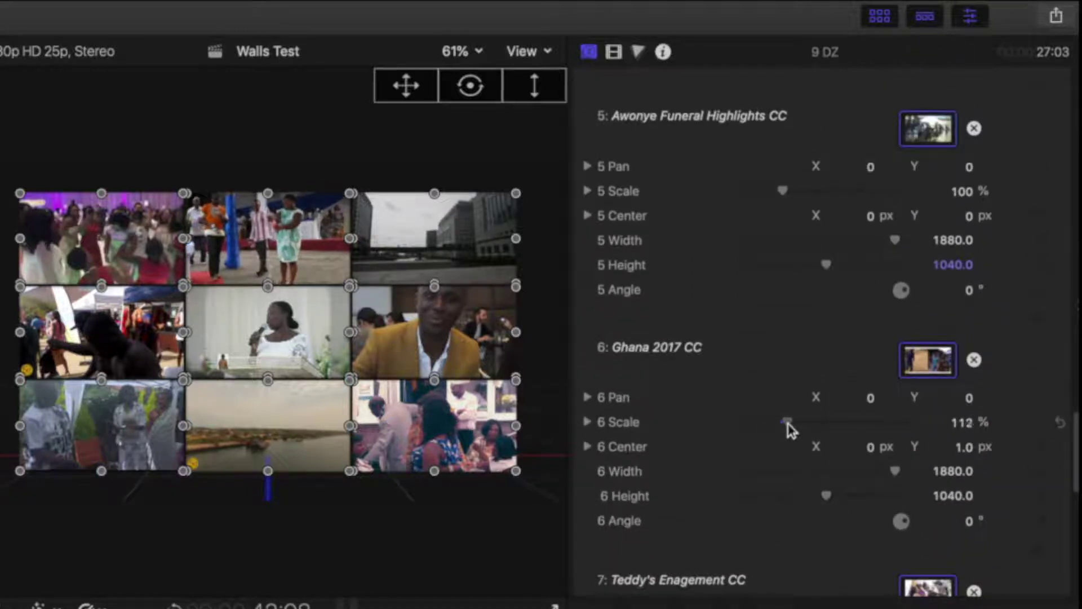
drag(1074, 455, 1074, 496)
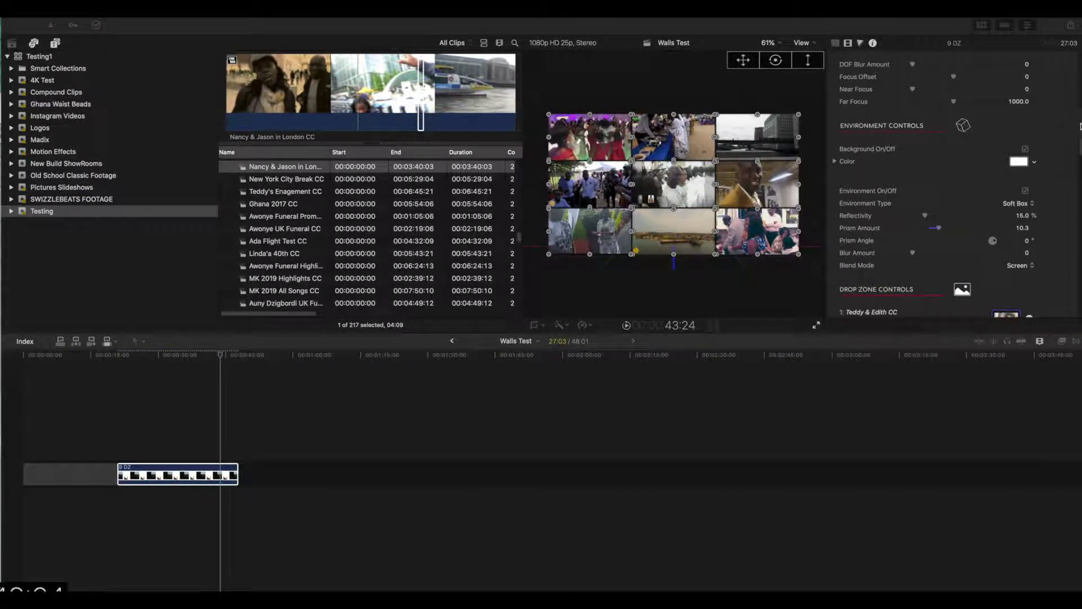
scroll(896, 182, up, 5)
drag(1080, 121, 1078, 98)
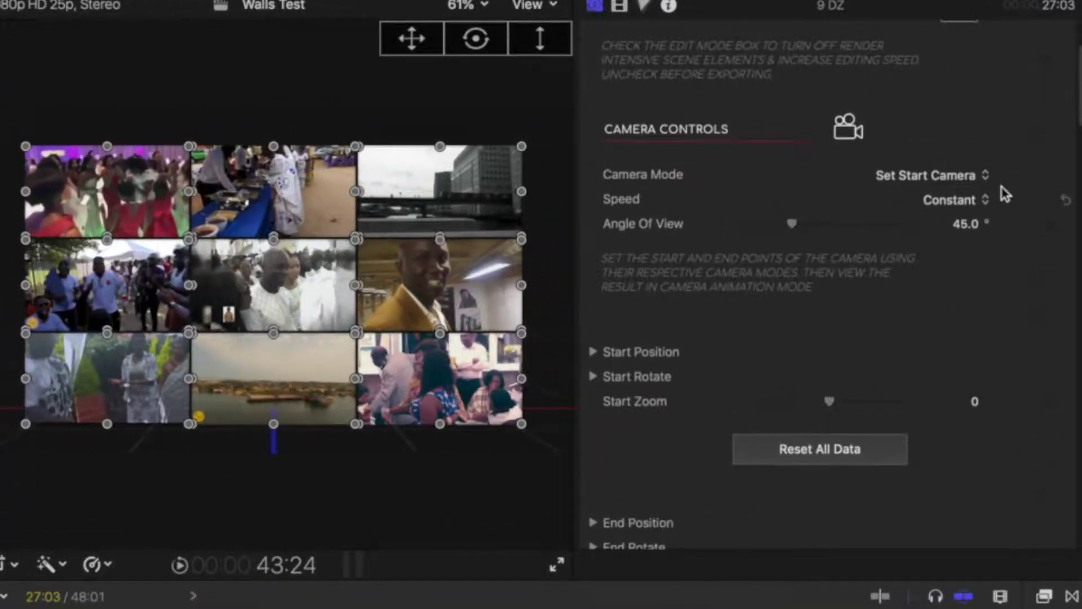
scroll(992, 196, up, 1)
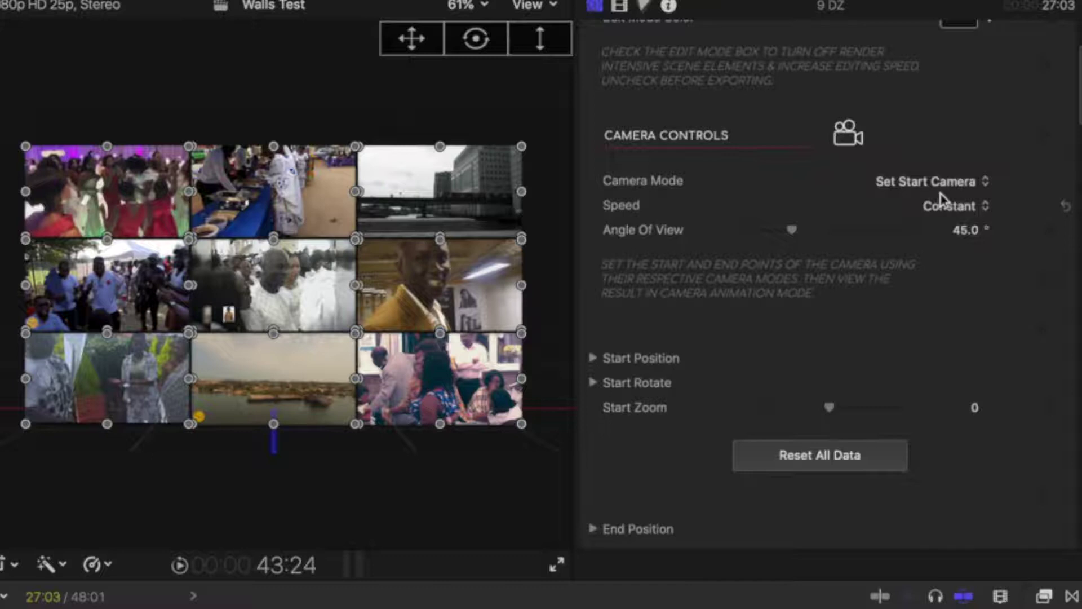
drag(1077, 108, 1077, 216)
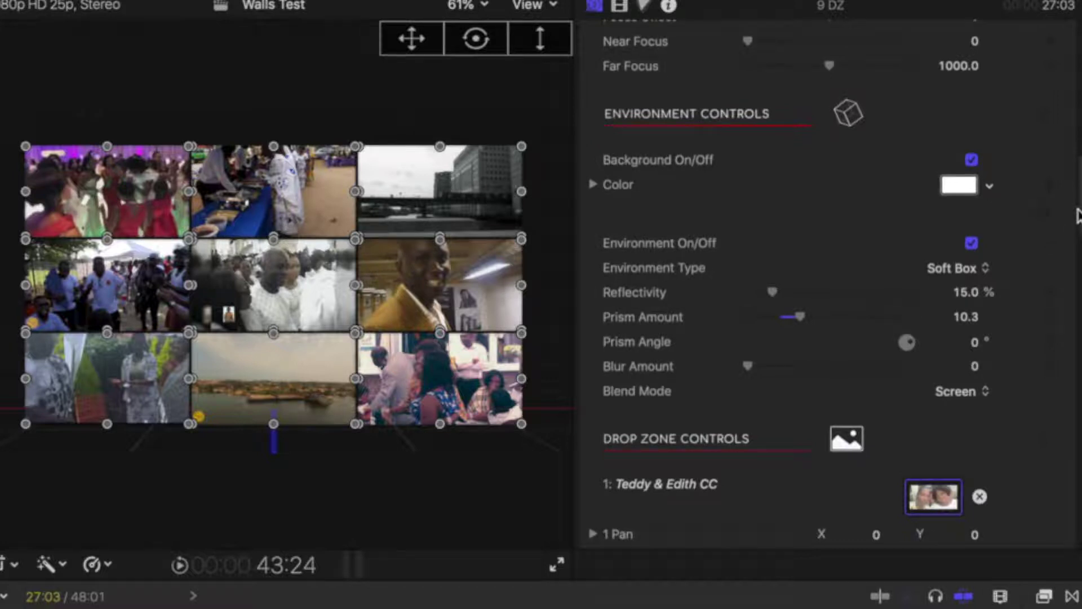
drag(1077, 216, 1078, 192)
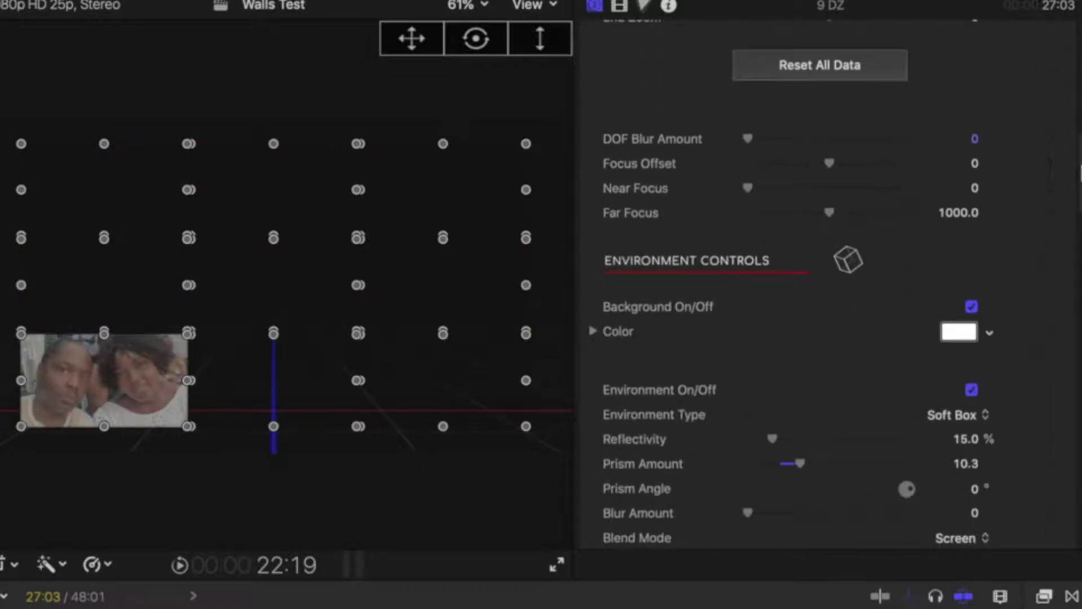
Place the start camera at X -0.03, Y 0.06, Z -0.65 and adjust Start Zoom
scroll(792, 282, up, 8)
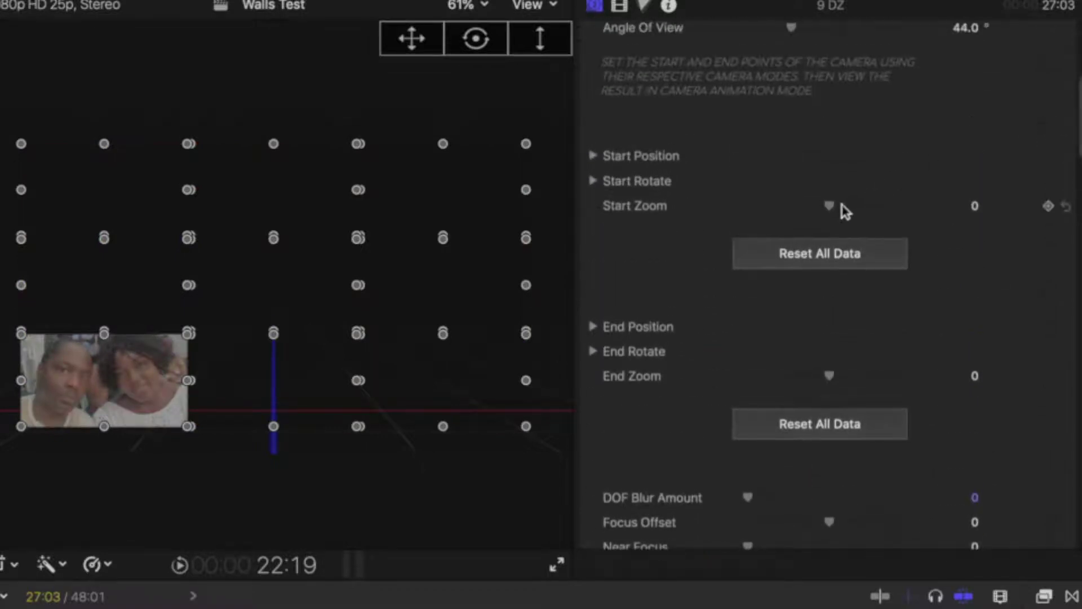
click(593, 155)
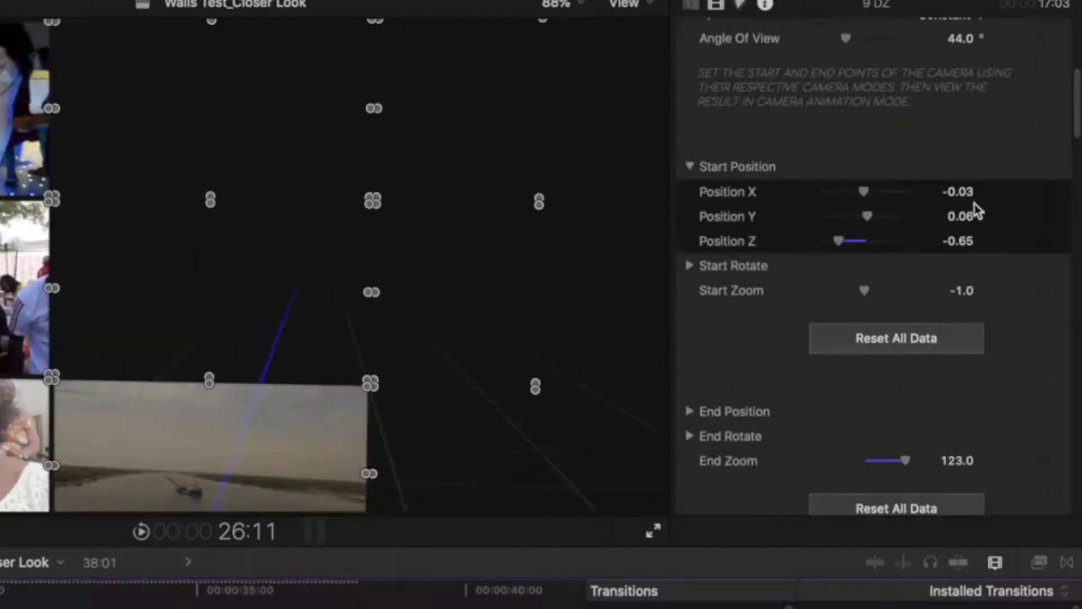
drag(959, 192, 889, 232)
mouse_move(960, 223)
mouse_down()
mouse_move(932, 238)
mouse_move(958, 249)
mouse_move(919, 254)
mouse_move(958, 225)
mouse_move(947, 200)
mouse_move(924, 201)
mouse_move(864, 302)
mouse_move(904, 305)
mouse_move(953, 222)
mouse_up()
drag(958, 198, 931, 200)
drag(963, 306, 965, 298)
drag(961, 222, 949, 199)
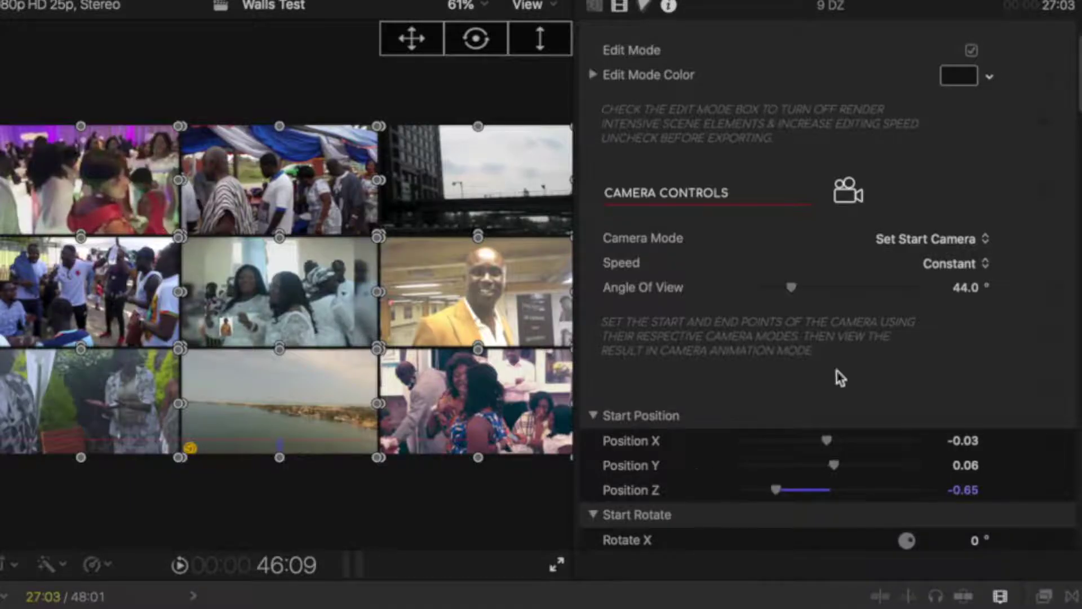
Switch to Set End Camera and set the end position to X 0.06, Y 0.04, Z -0.61
scroll(909, 319, up, 1)
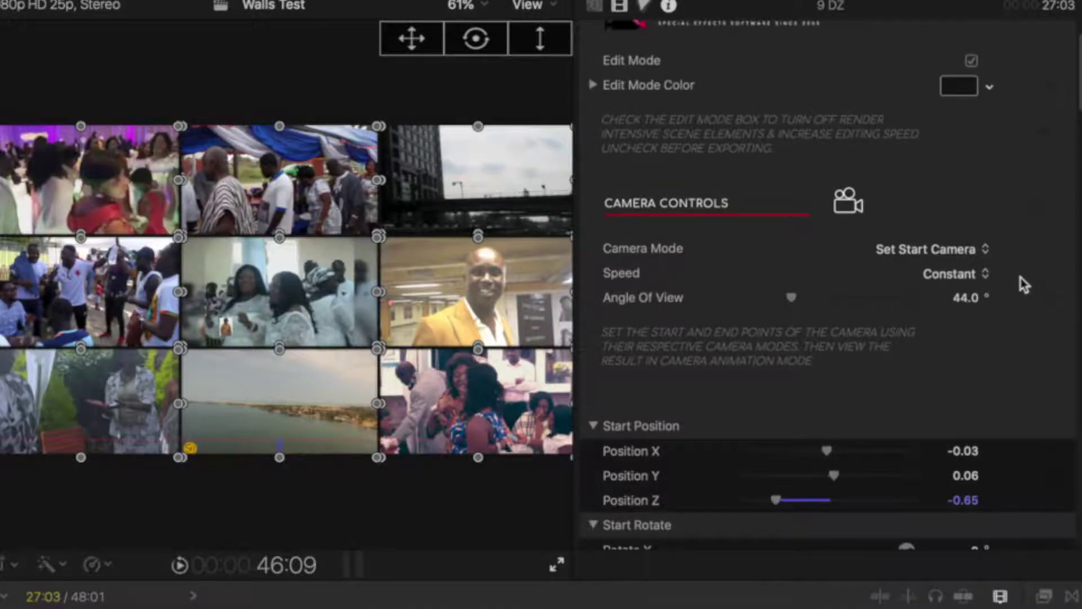
scroll(988, 249, up, 1)
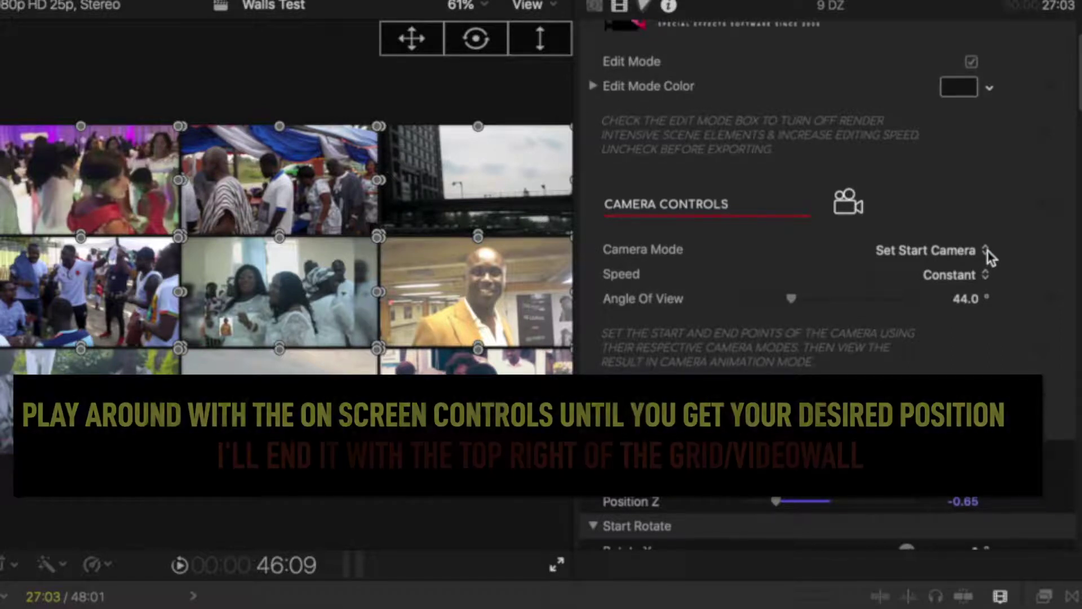
click(987, 249)
click(978, 270)
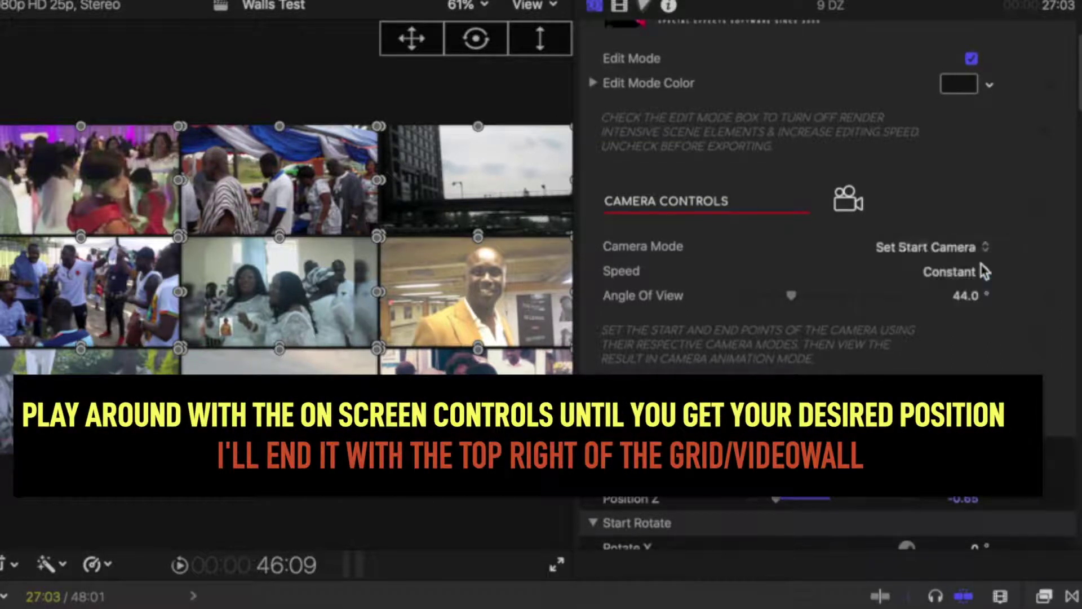
scroll(605, 115, down, 10)
click(593, 102)
drag(829, 127, 833, 127)
drag(829, 151, 832, 152)
drag(829, 176, 780, 182)
Rotate and zoom the end camera so it tilts toward the wall's top right
click(593, 200)
drag(966, 226, 966, 233)
drag(966, 250, 976, 290)
drag(829, 300, 898, 299)
mouse_move(971, 275)
mouse_down()
mouse_move(971, 285)
mouse_move(974, 269)
mouse_up()
drag(973, 224, 973, 232)
drag(964, 300, 981, 299)
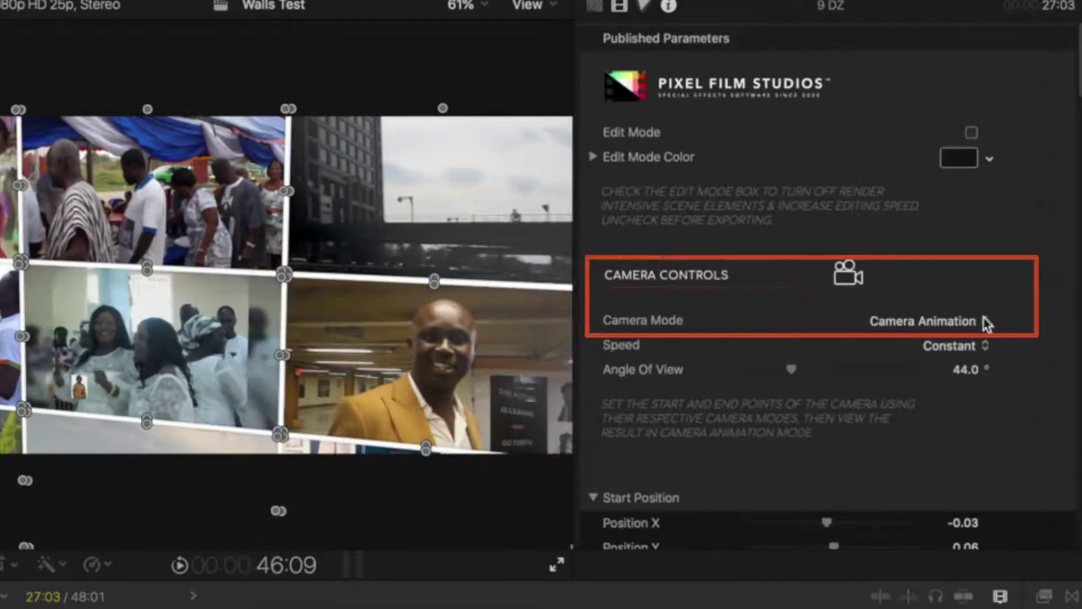
click(987, 322)
Set Camera Mode to Camera Animation so the camera moves from start to end
click(987, 321)
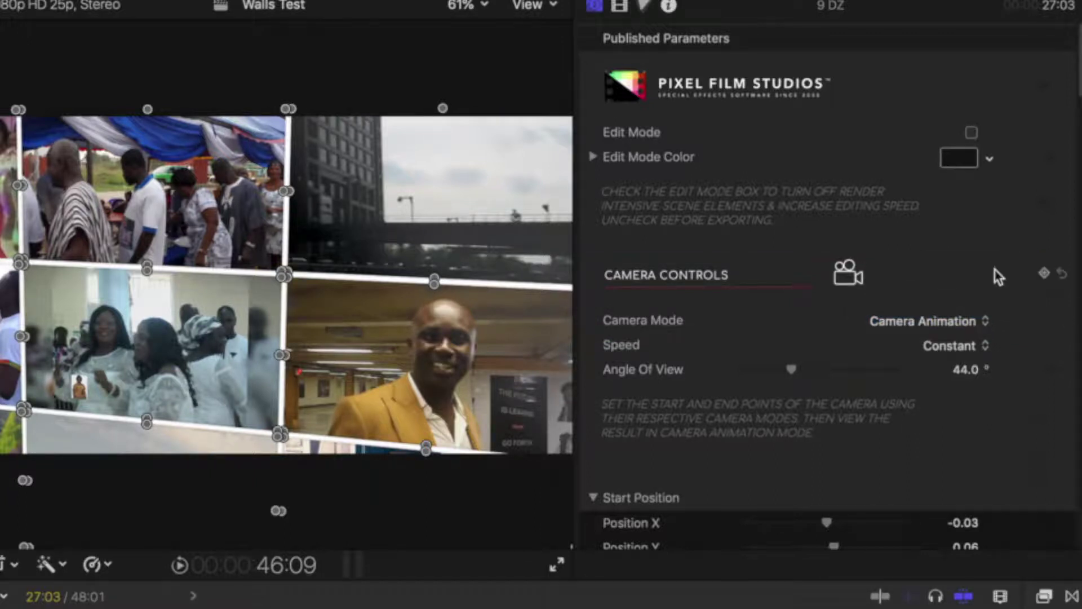
scroll(987, 320, down, 1)
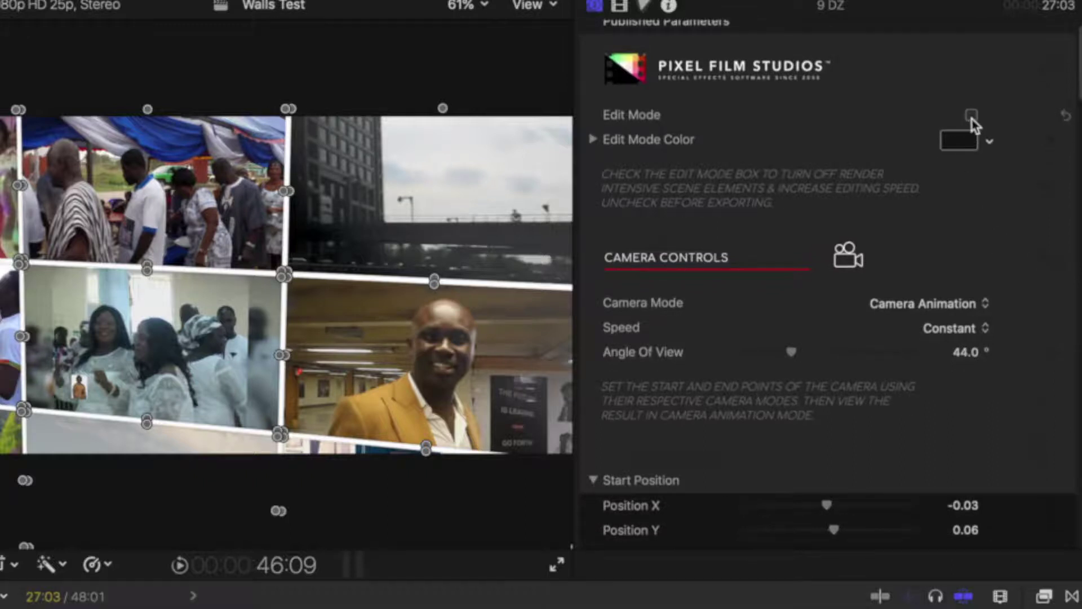
scroll(972, 120, down, 1)
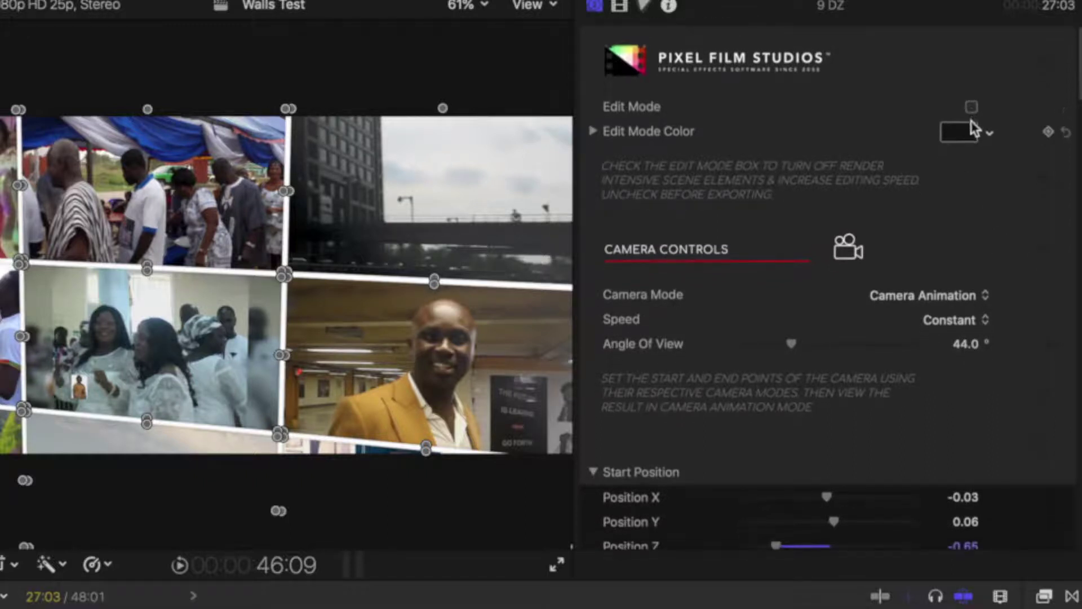
scroll(1080, 138, down, 10)
scroll(1080, 139, down, 2)
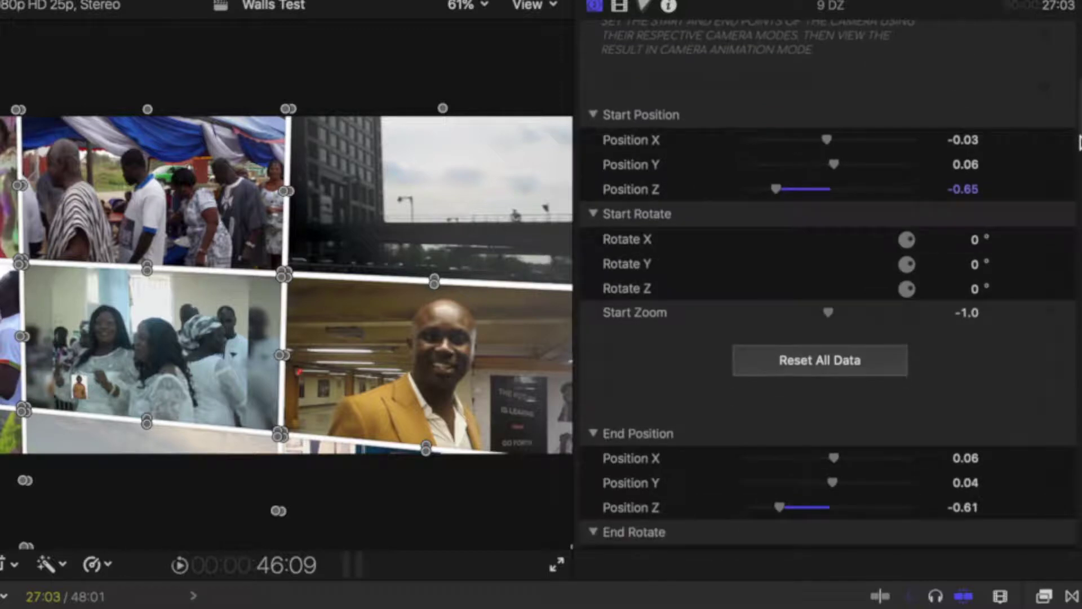
scroll(1080, 142, down, 15)
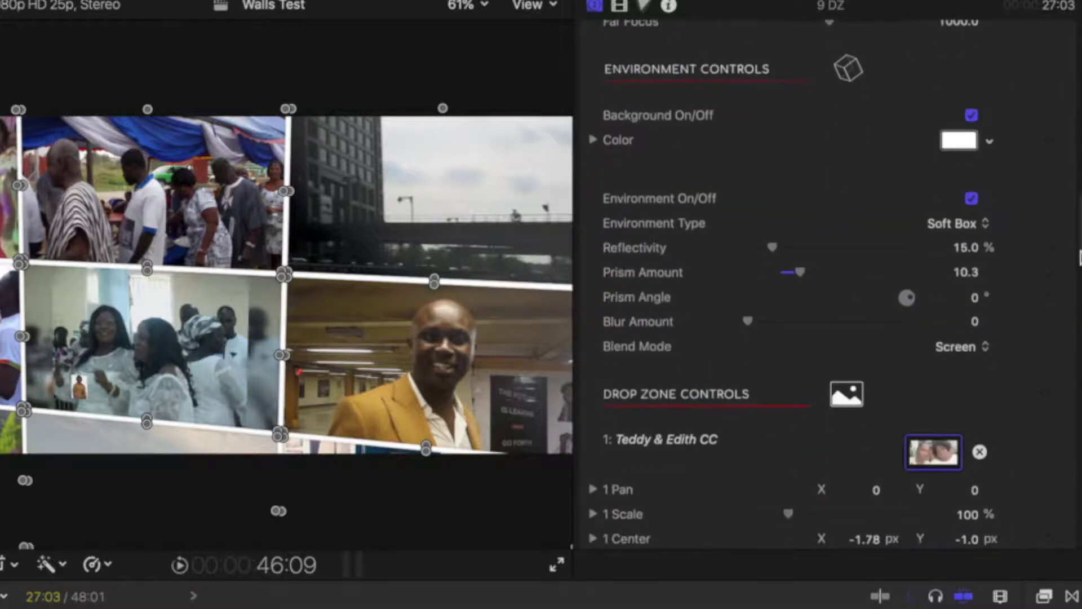
Uncheck Environment On/Off and Background On/Off in Environment Controls
click(971, 190)
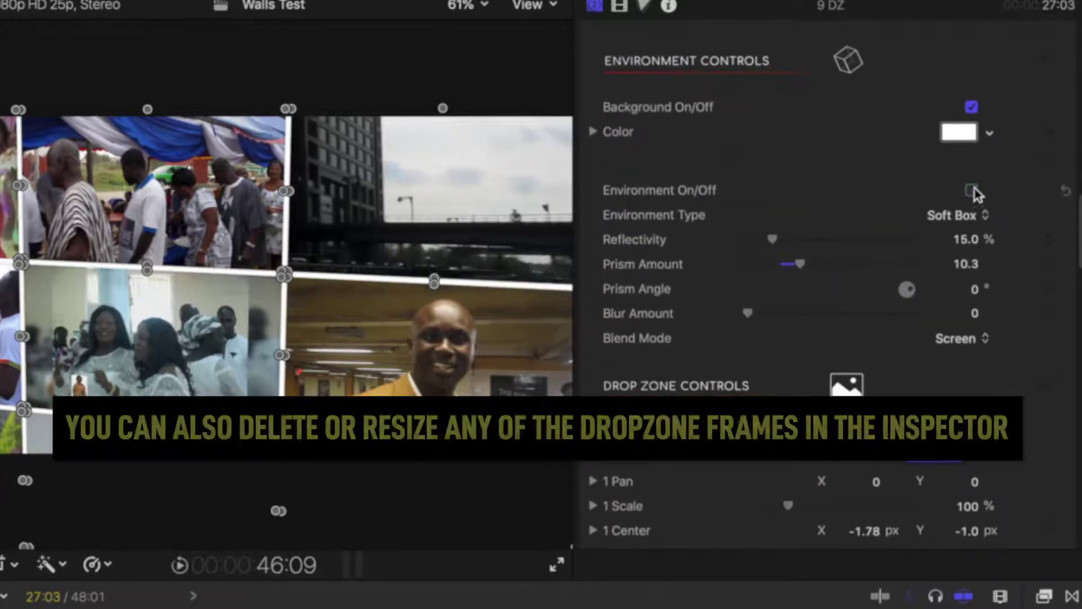
click(971, 106)
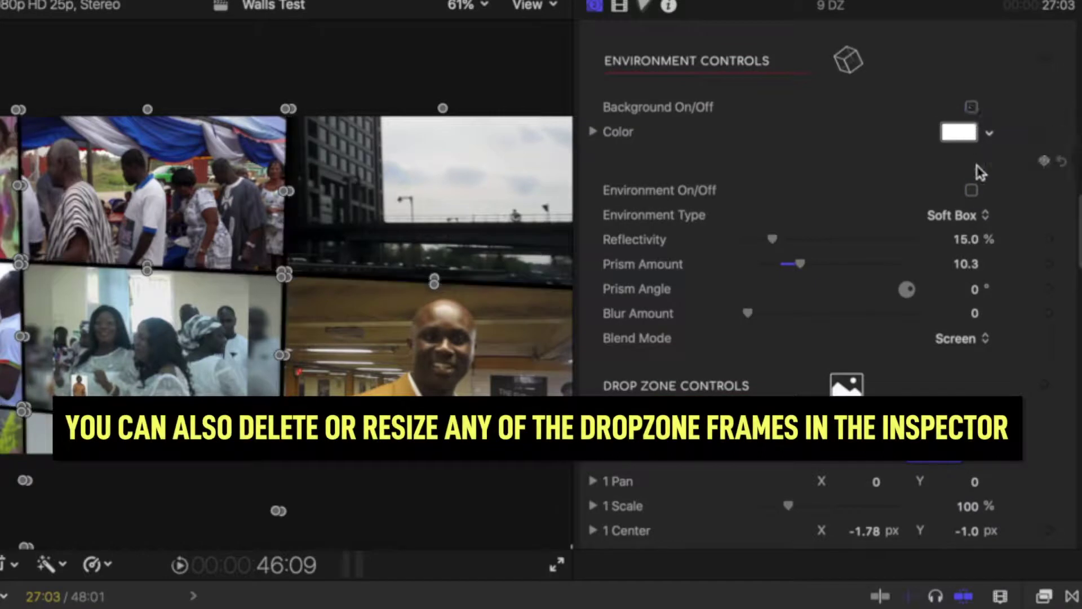
scroll(1076, 217, down, 2)
scroll(1048, 156, down, 2)
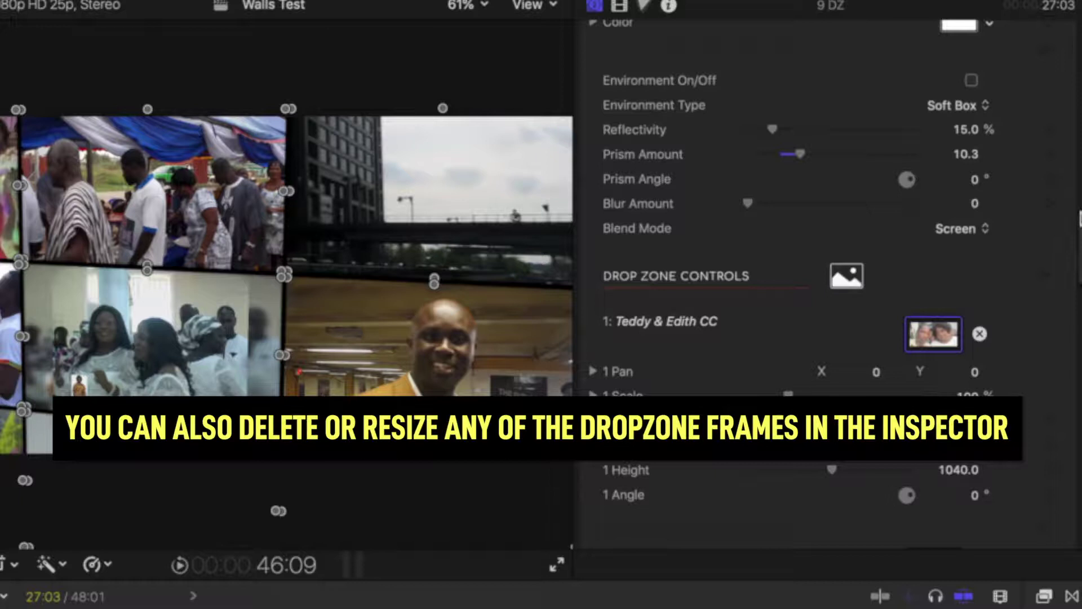
scroll(828, 282, up, 6)
Change the background Color swatch to yellow
click(990, 194)
click(1013, 245)
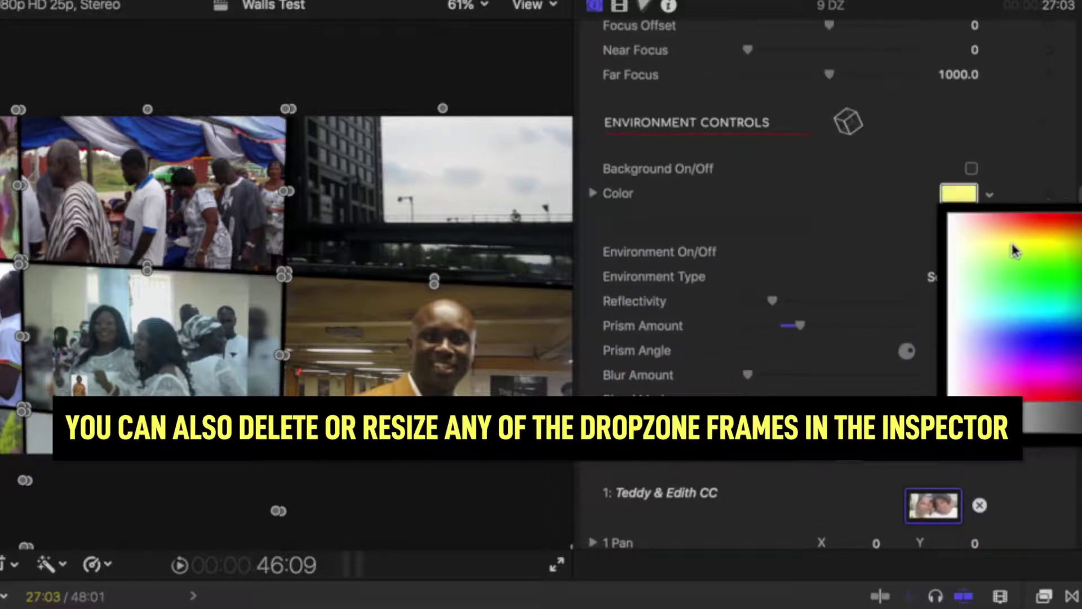
scroll(1074, 310, down, 15)
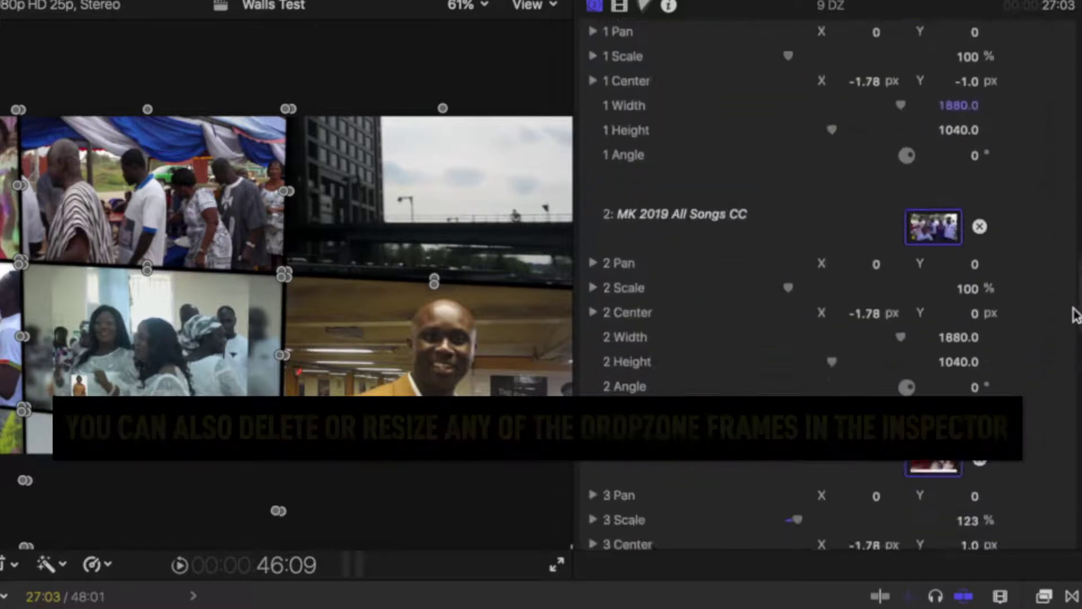
scroll(1078, 180, up, 20)
scroll(1078, 181, up, 10)
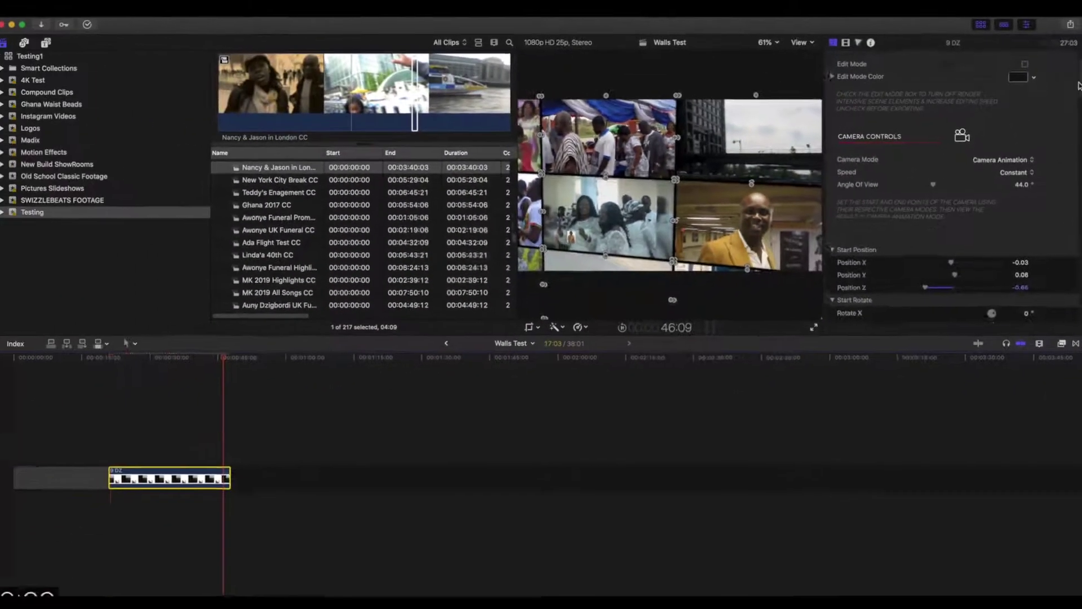